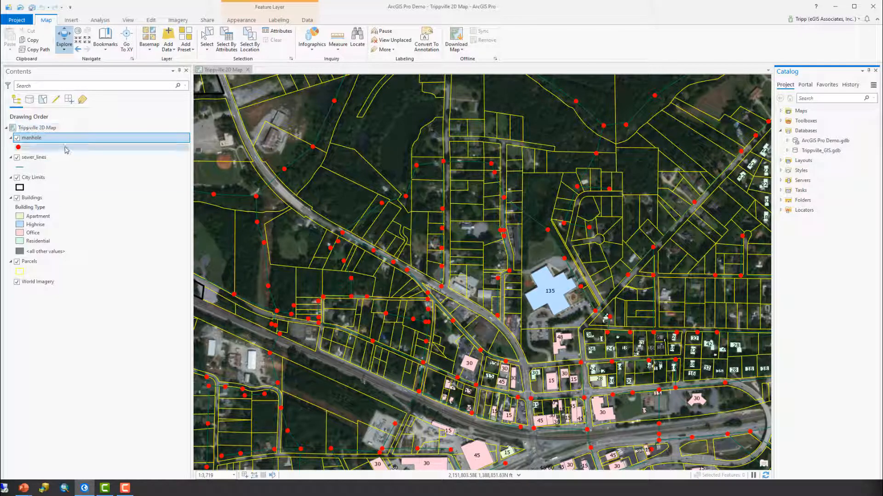
# Step: List the map layers by editing status and review the manhole layer's data source and spatial reference properties
pyautogui.click(56, 100)
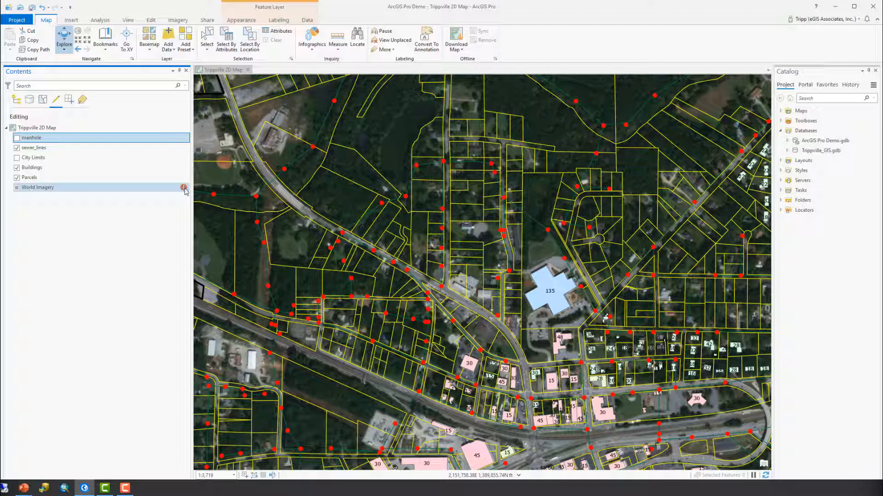
pyautogui.moveTo(184, 189)
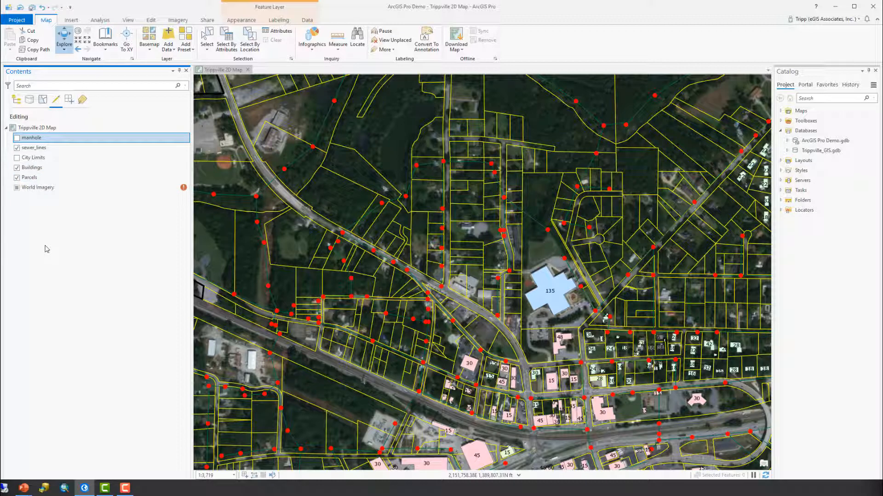
pyautogui.rightClick(34, 139)
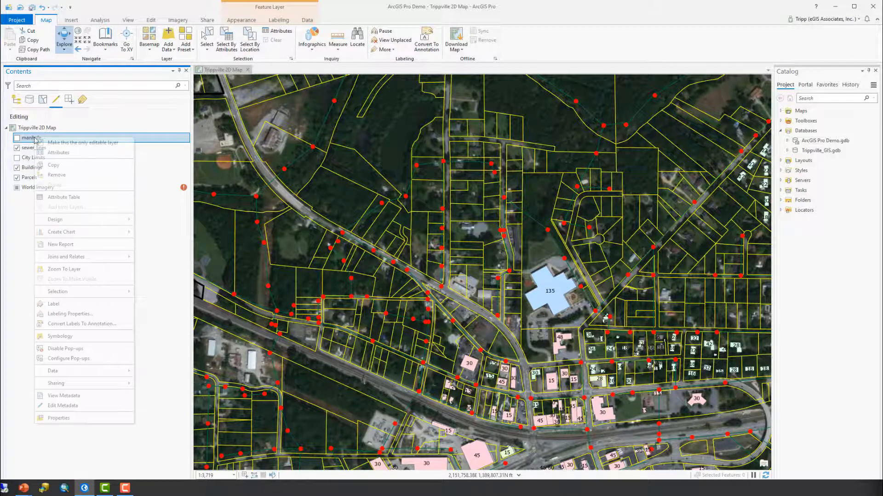
pyautogui.click(63, 418)
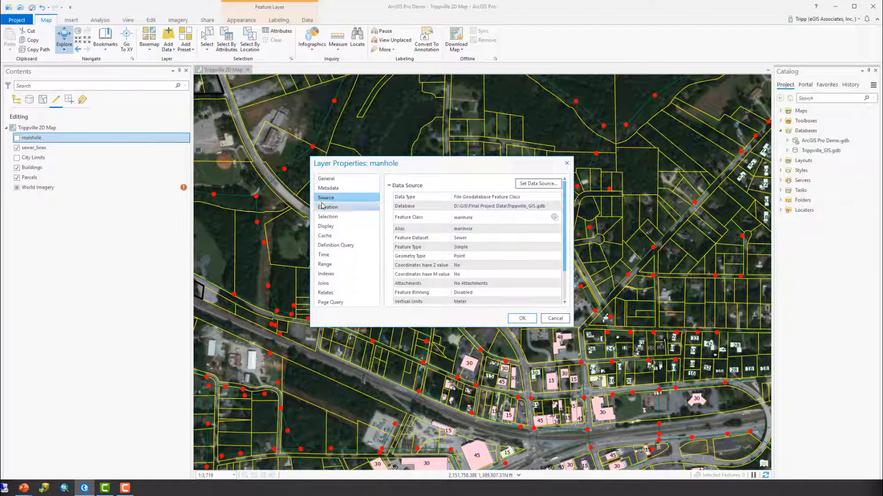
pyautogui.scroll(-3, 505, 230)
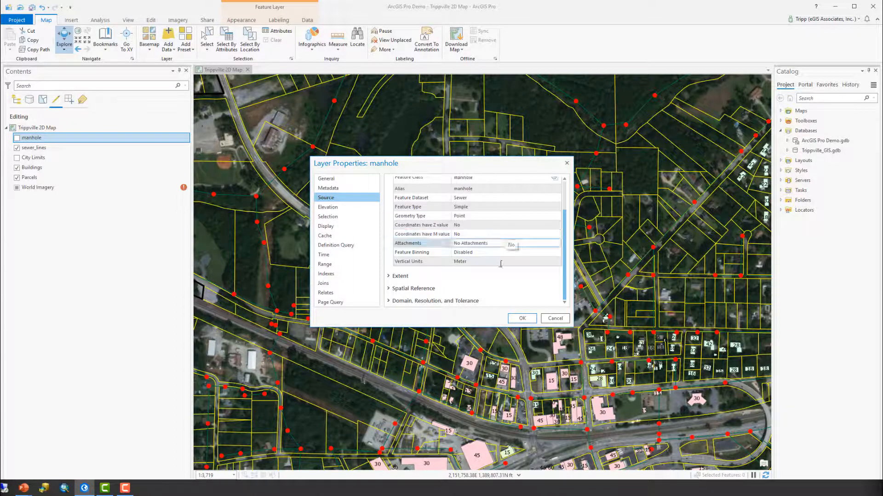
pyautogui.click(389, 288)
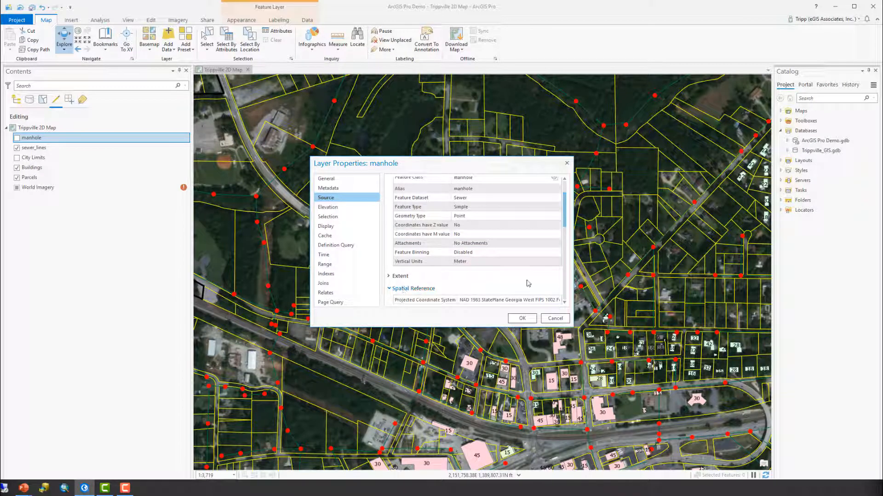
pyautogui.scroll(-1, 529, 283)
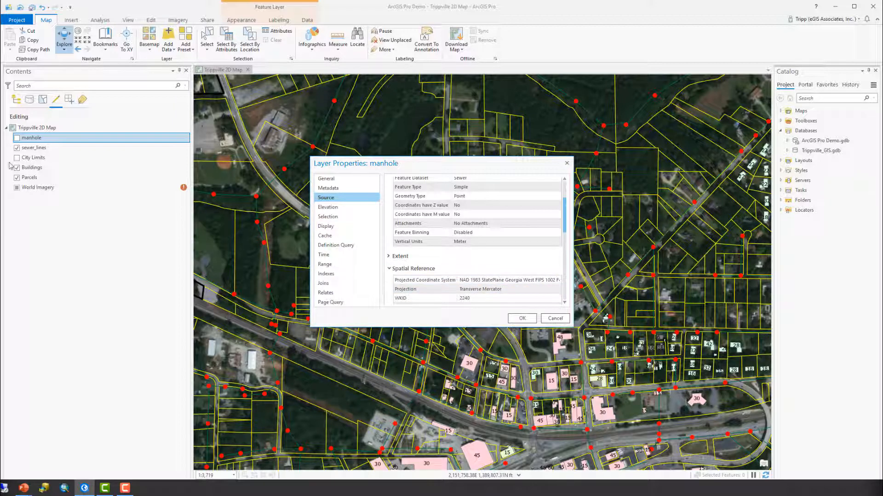
pyautogui.click(555, 318)
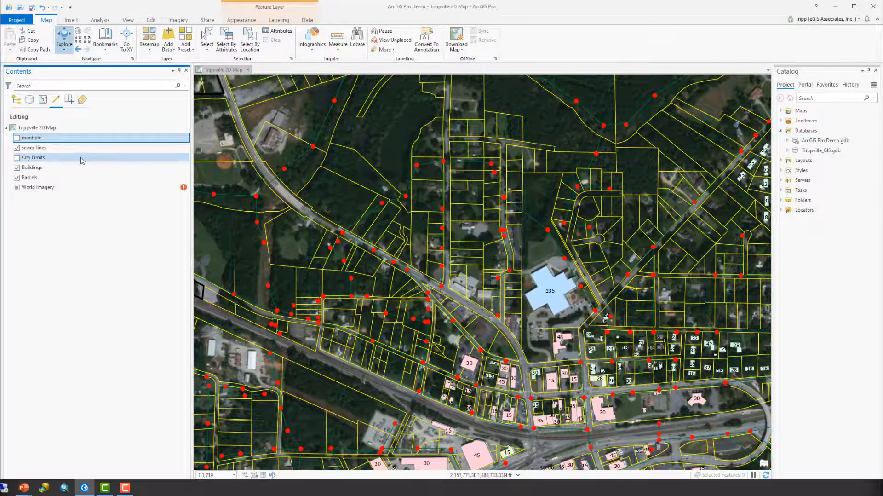
# Step: List the layers by data source and expand Trippville_GIS.gdb and its Sewer feature dataset in the project's databases
pyautogui.click(29, 100)
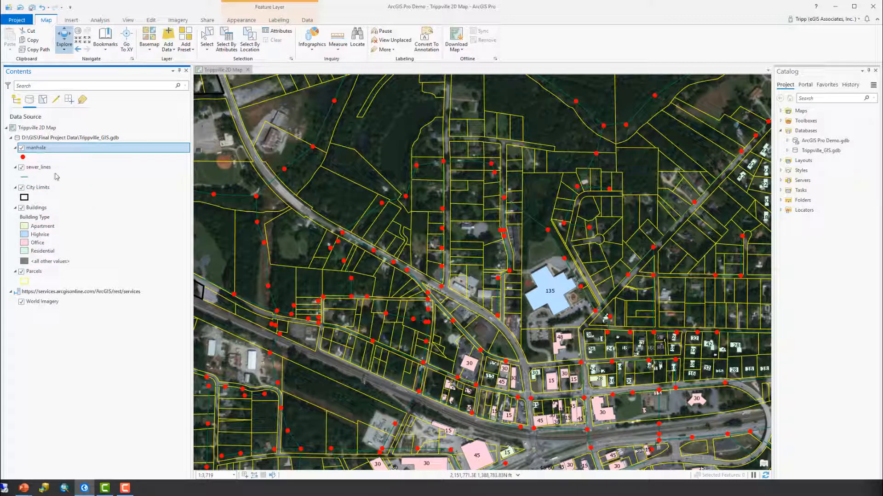
pyautogui.click(796, 151)
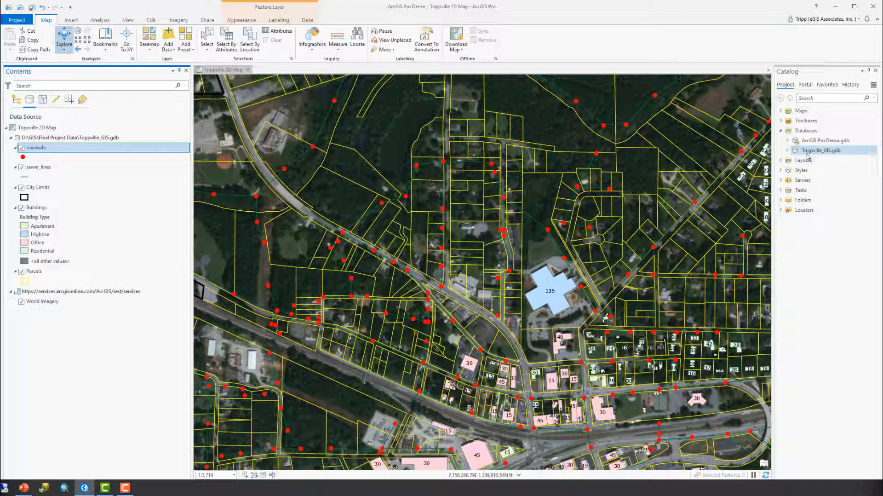
pyautogui.click(788, 151)
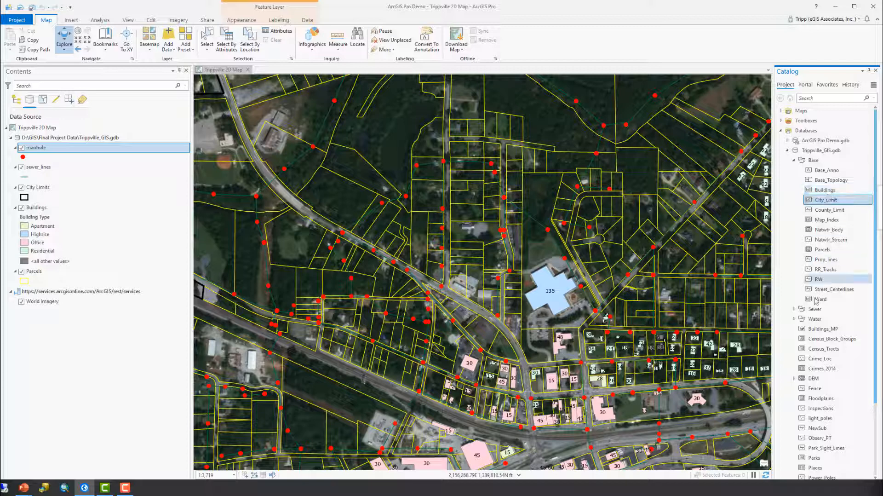
pyautogui.click(794, 309)
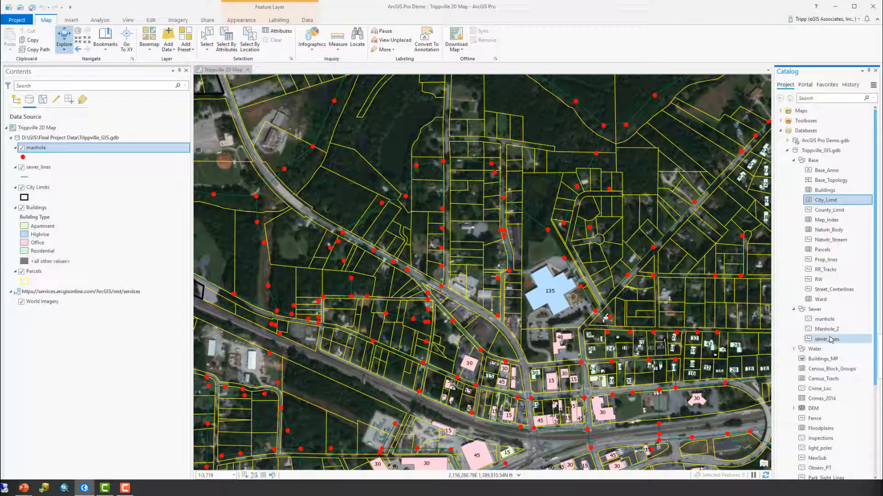
# Step: Check the Sewer feature dataset's spatial reference in its properties and close them without changes
pyautogui.rightClick(813, 312)
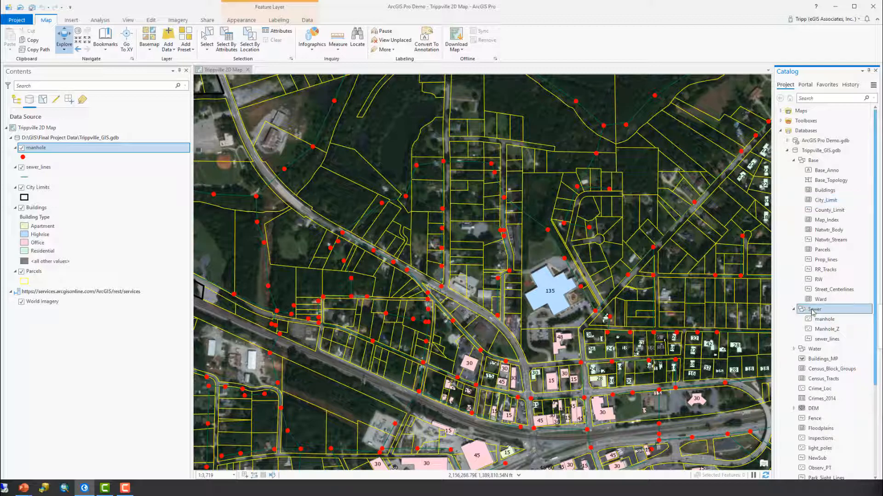
pyautogui.click(837, 470)
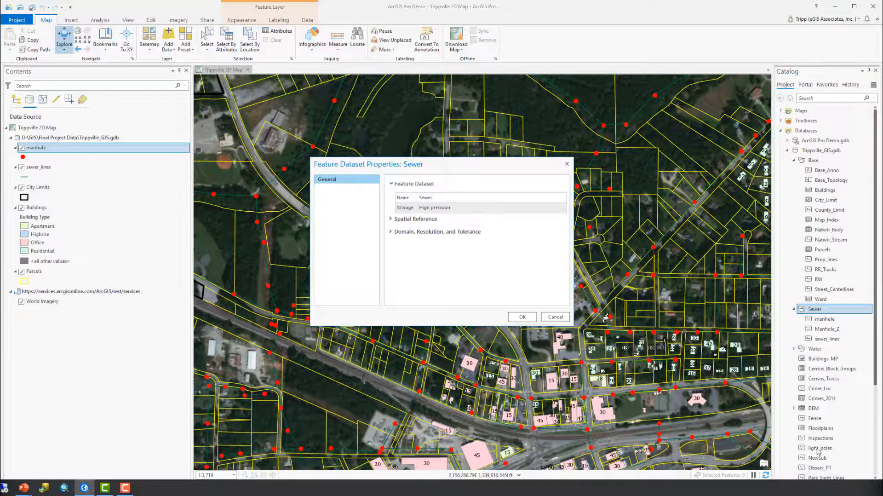
pyautogui.click(392, 220)
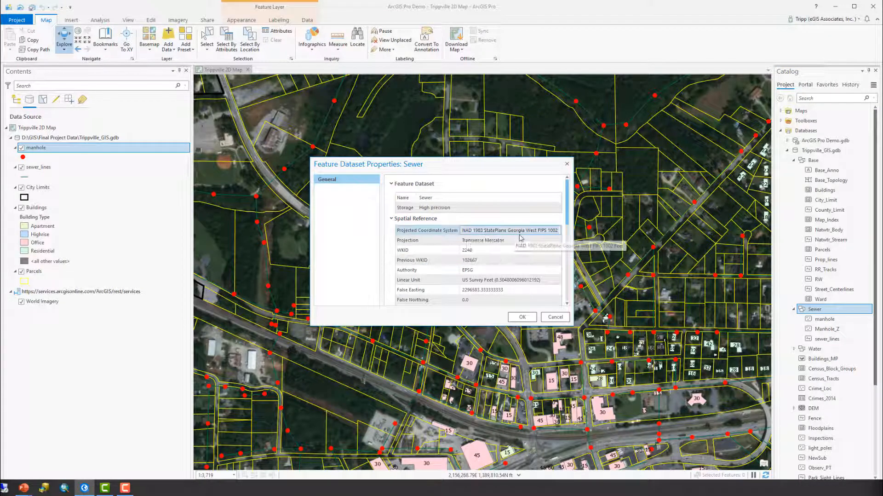
pyautogui.click(556, 316)
# Step: Check the Base feature dataset's spatial reference in its properties and collapse the project's database list
pyautogui.rightClick(821, 161)
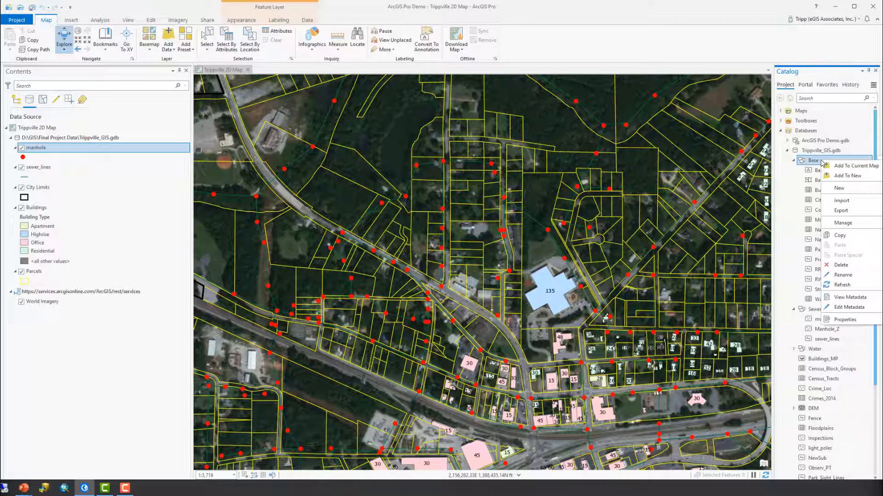
pyautogui.click(846, 319)
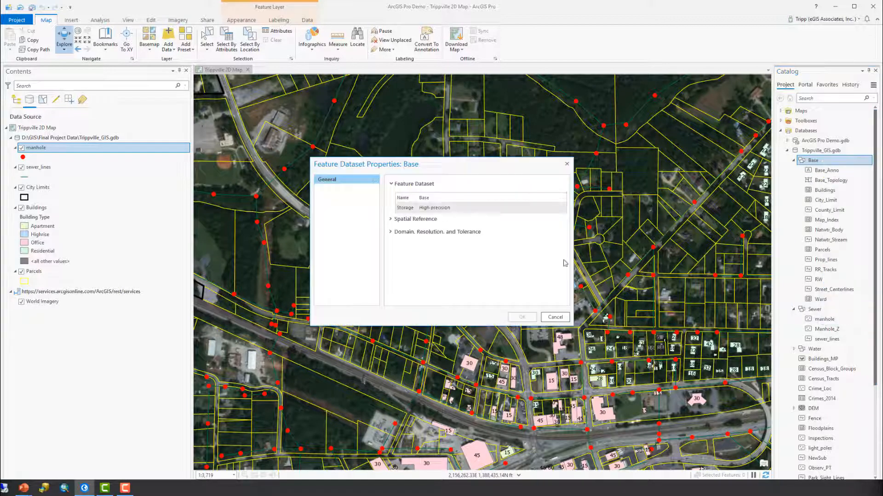
pyautogui.click(393, 221)
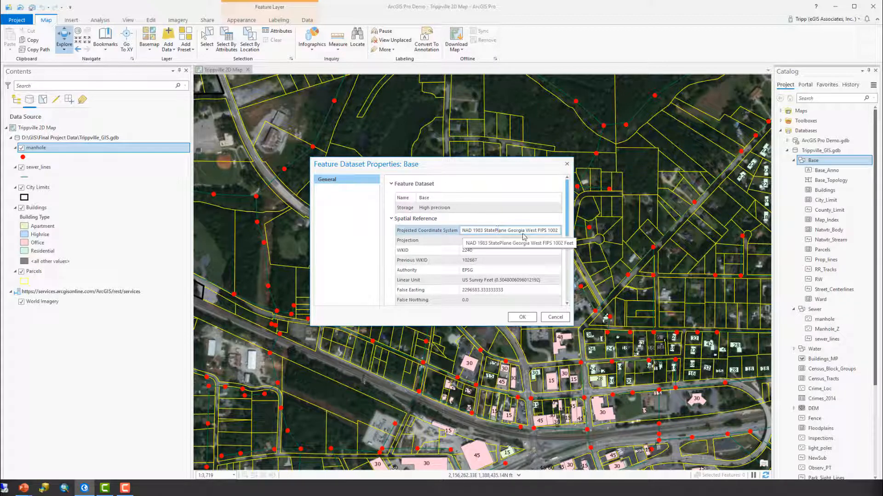
pyautogui.click(556, 316)
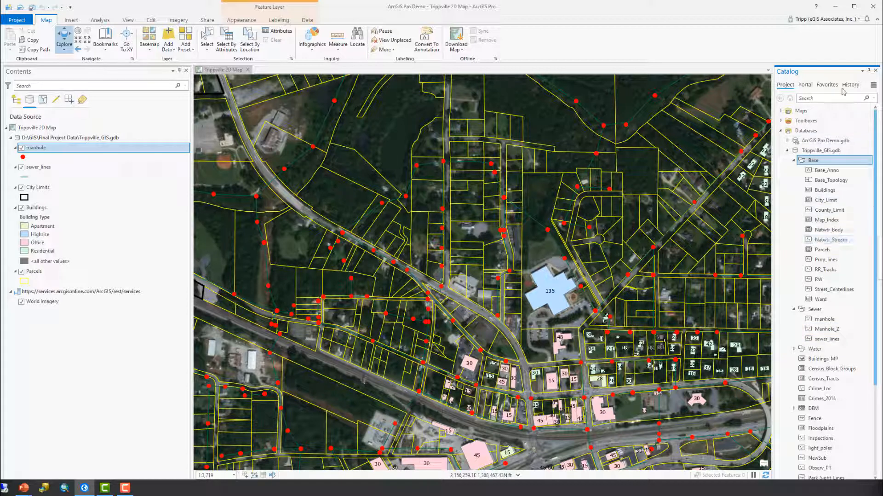
pyautogui.click(781, 132)
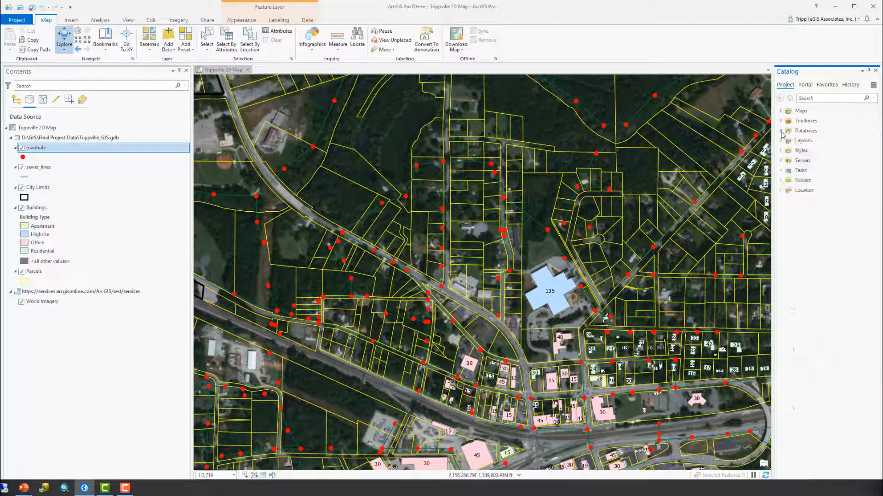
# Step: Open the manhole layer's attribute table and its field design view
pyautogui.rightClick(46, 151)
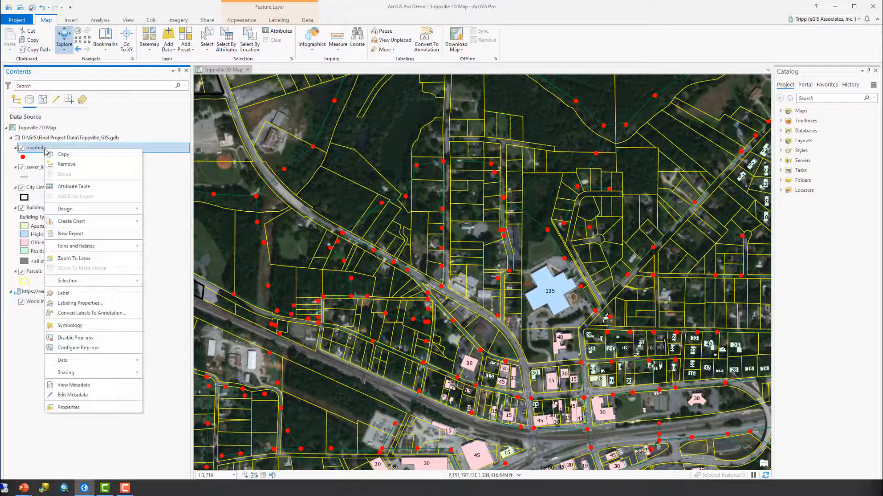
pyautogui.click(74, 186)
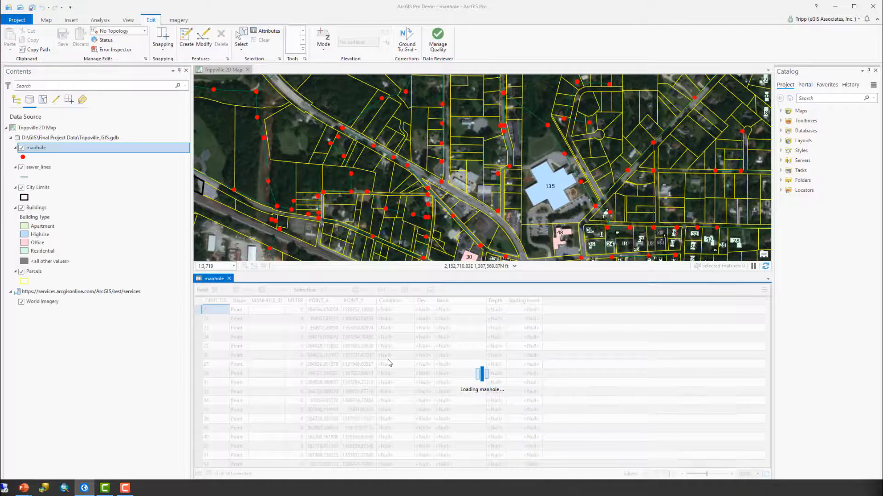
pyautogui.rightClick(64, 147)
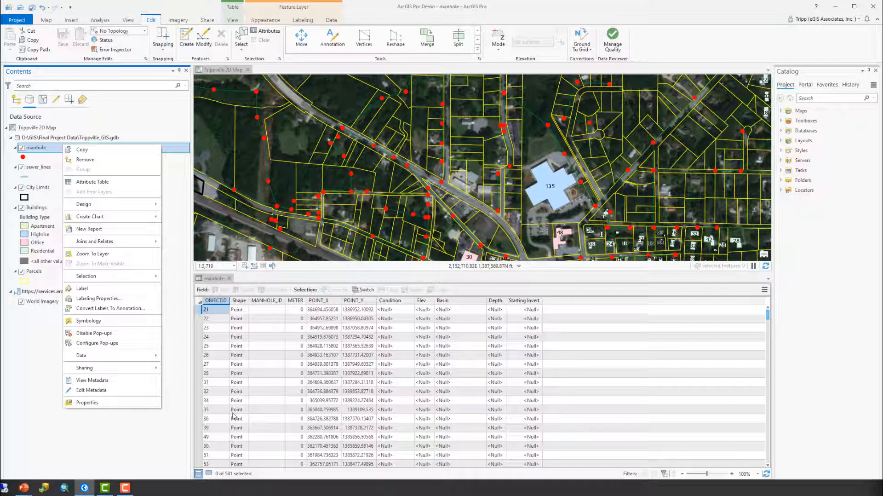
pyautogui.click(28, 149)
pyautogui.click(62, 149)
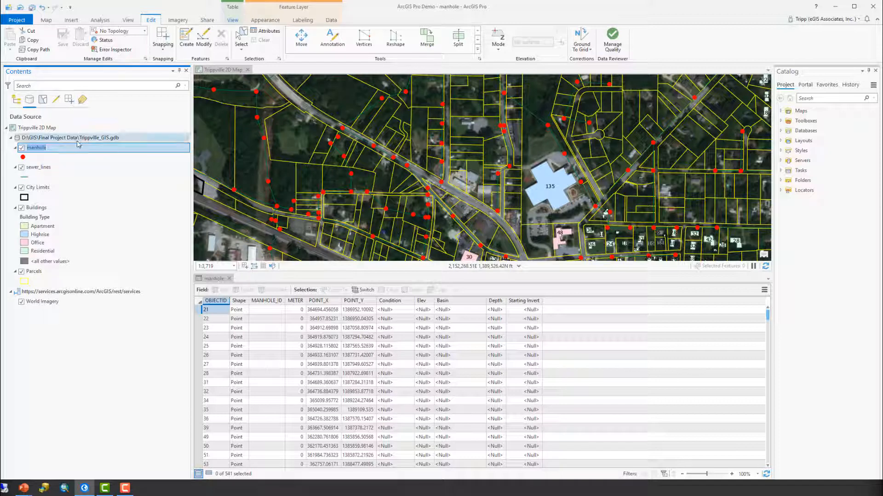
pyautogui.click(332, 20)
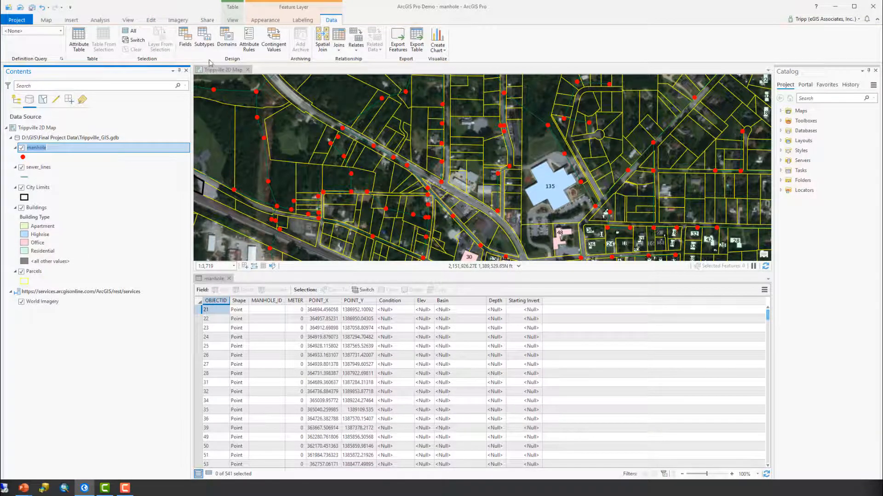
pyautogui.click(187, 42)
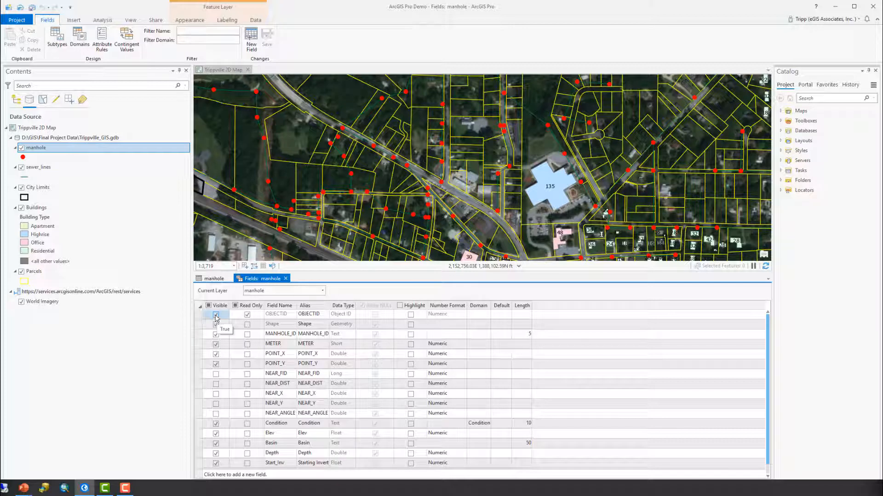
# Step: Hide the manhole layer's OBJECTID and Shape fields, make MANHOLE_ID read-only, save the changes and close the field design view
pyautogui.click(216, 315)
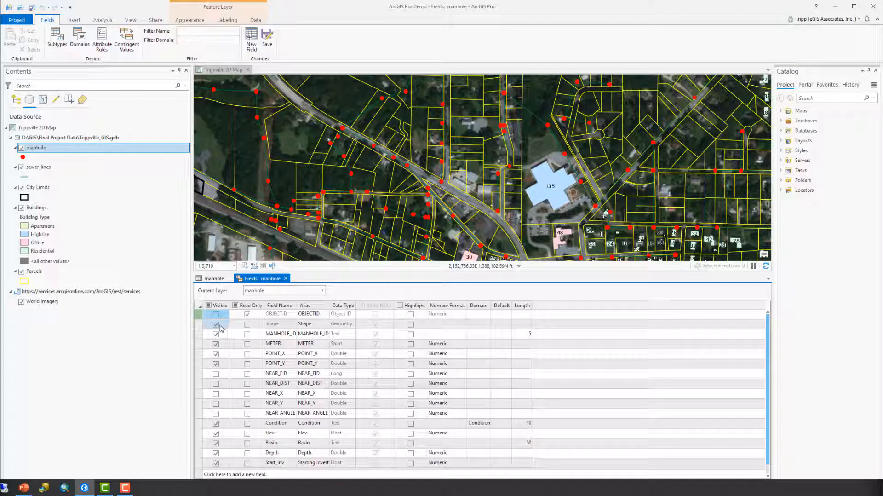
pyautogui.click(216, 324)
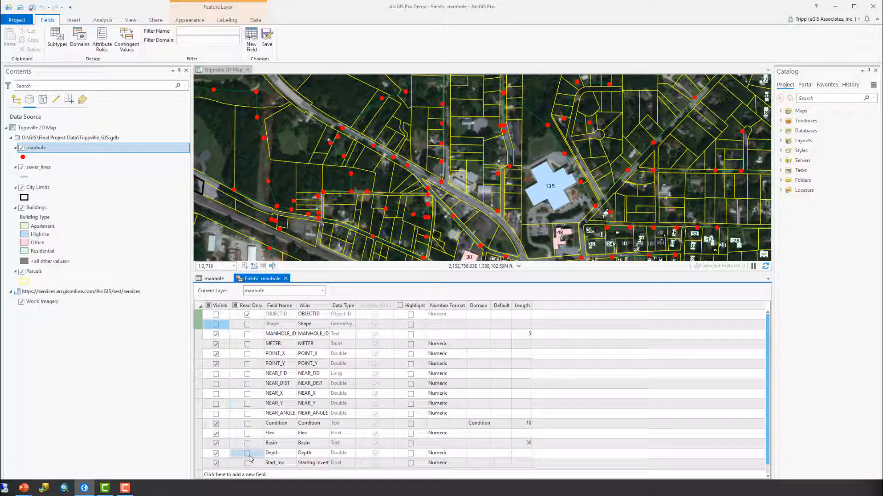
pyautogui.click(248, 334)
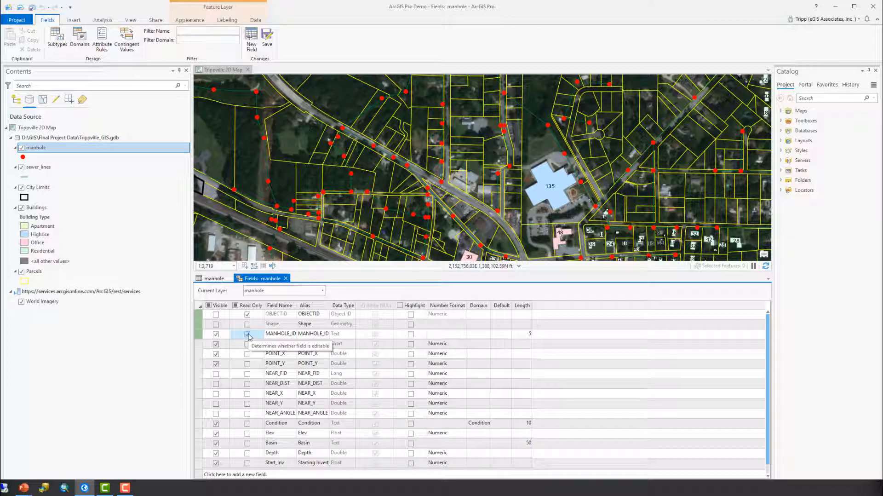
pyautogui.click(267, 37)
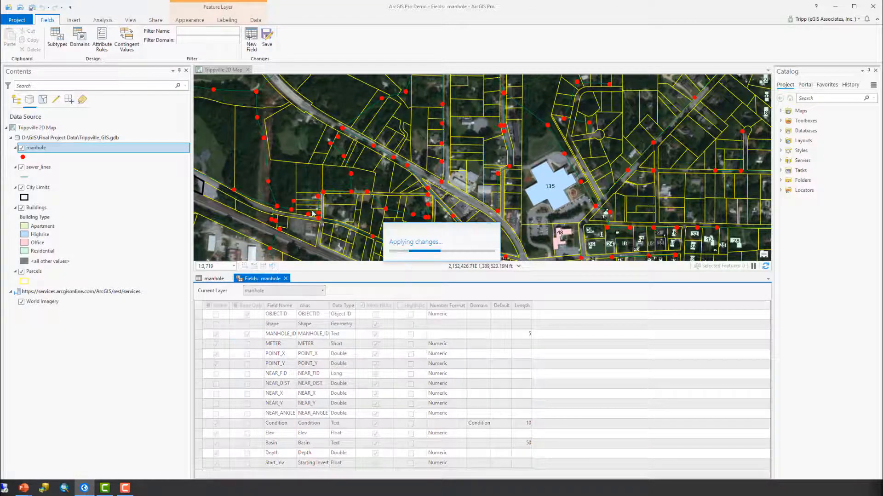
pyautogui.click(285, 278)
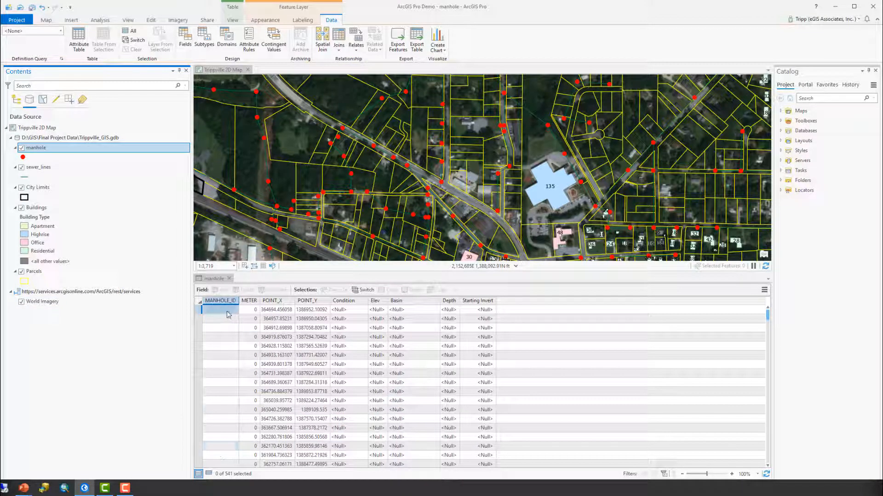
# Step: Test cells in the MANHOLE_ID and METER columns of the manhole table to see whether they accept edits
pyautogui.click(224, 313)
pyautogui.click(227, 320)
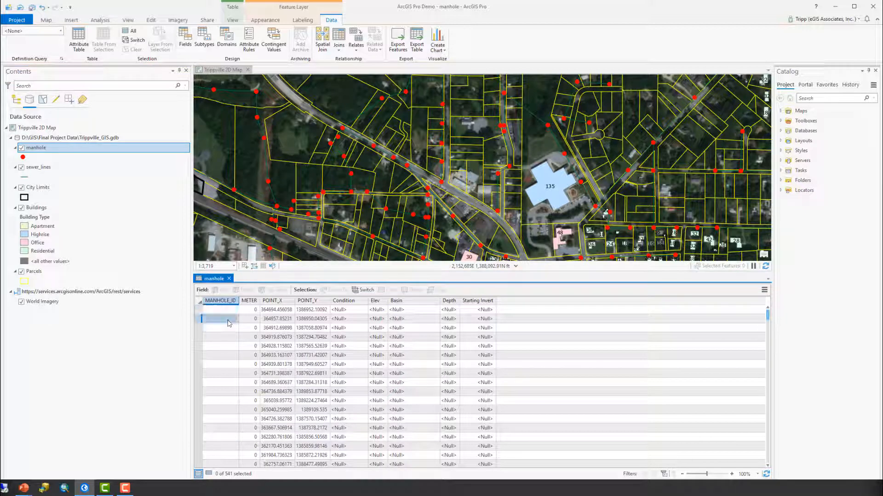
pyautogui.click(226, 339)
pyautogui.click(230, 355)
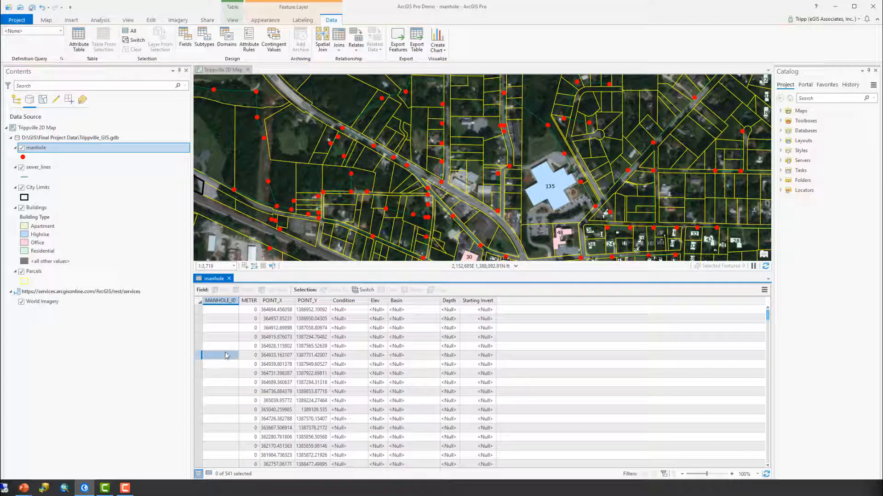
pyautogui.click(232, 364)
pyautogui.click(249, 365)
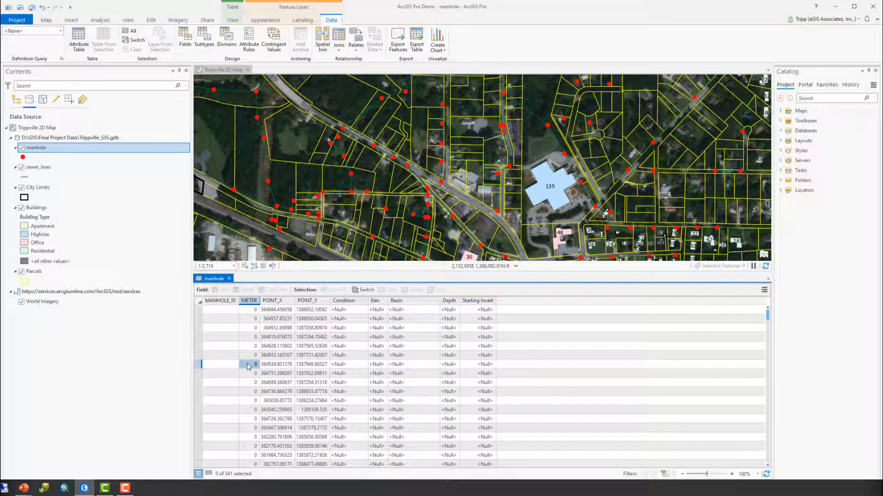
pyautogui.click(252, 310)
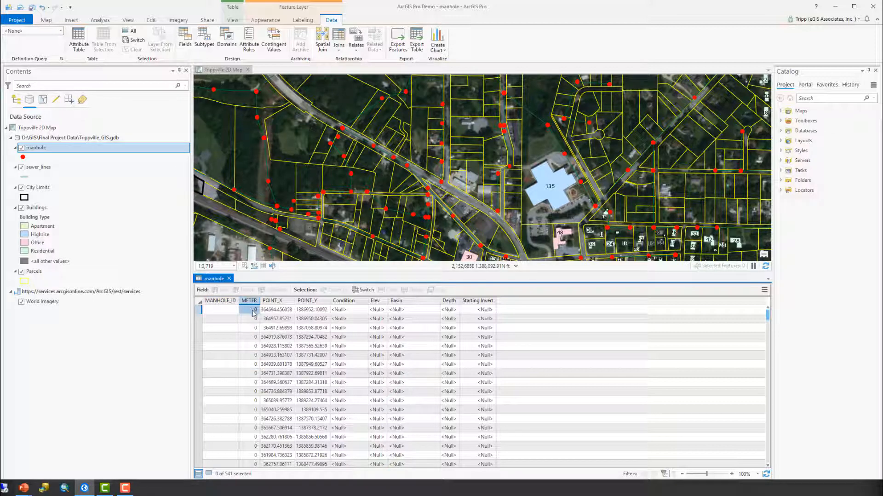
# Step: Check the manhole layer's status in the layer editing list and test whether the first record's Condition cell accepts edits
pyautogui.click(359, 309)
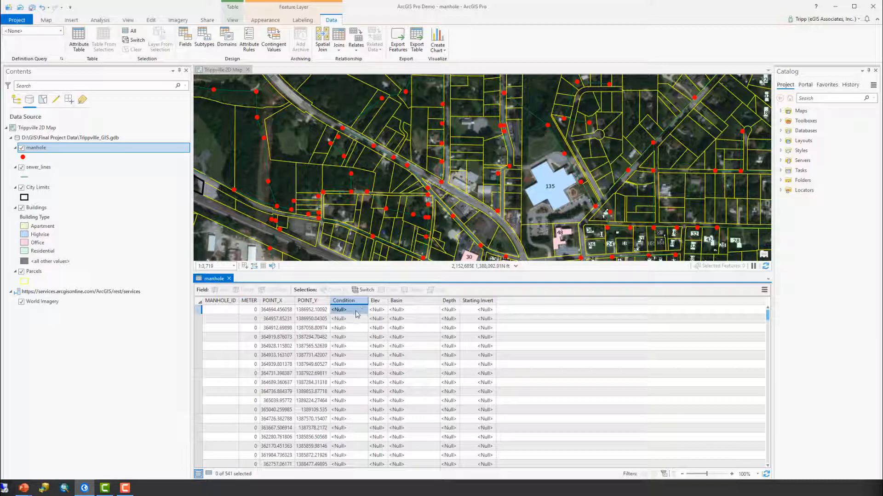
pyautogui.click(55, 100)
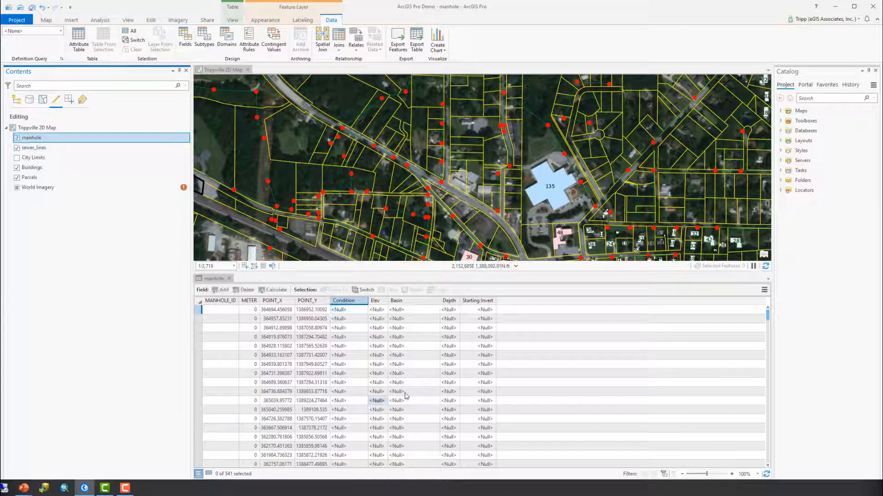
pyautogui.click(361, 310)
pyautogui.doubleClick(361, 311)
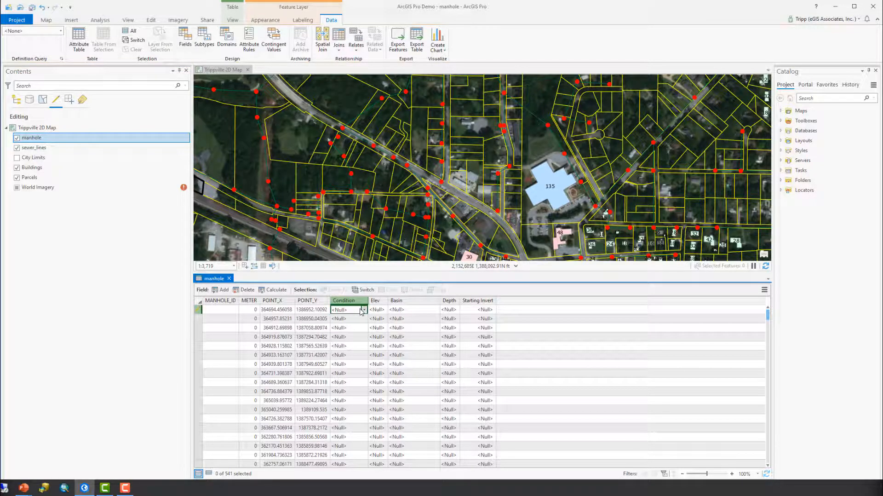
pyautogui.click(363, 310)
# Step: Enter 111 as the MANHOLE_ID of the first manhole record and close the attribute table
pyautogui.click(229, 310)
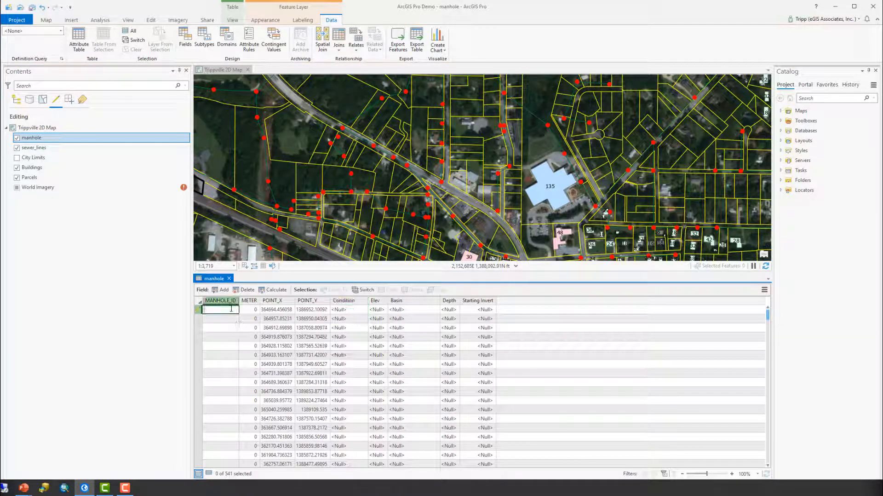
pyautogui.click(232, 309)
pyautogui.write('111')
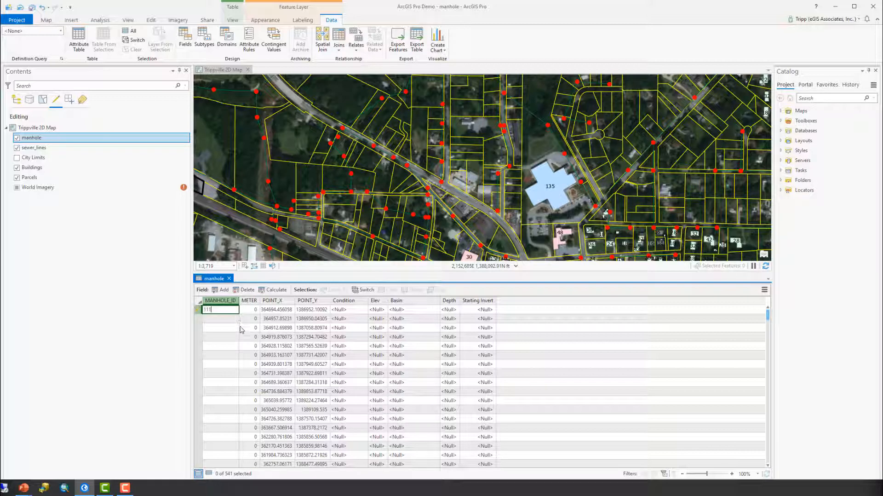
pyautogui.press('Return')
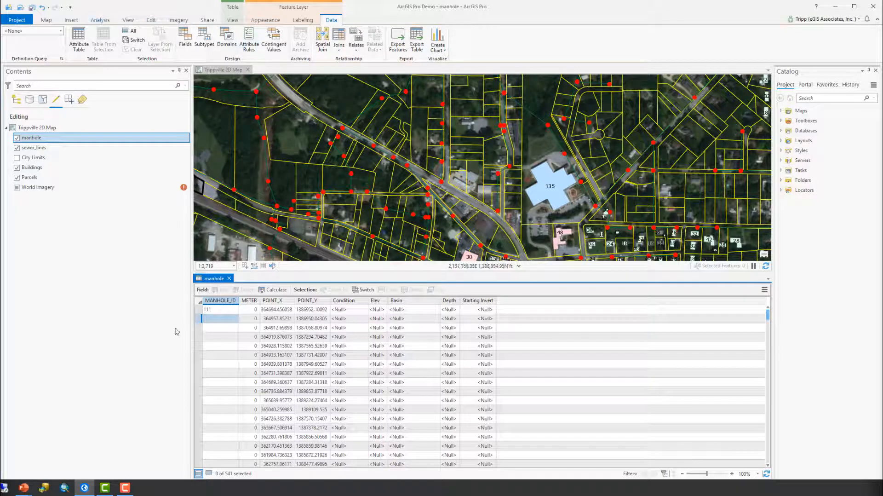
pyautogui.click(226, 317)
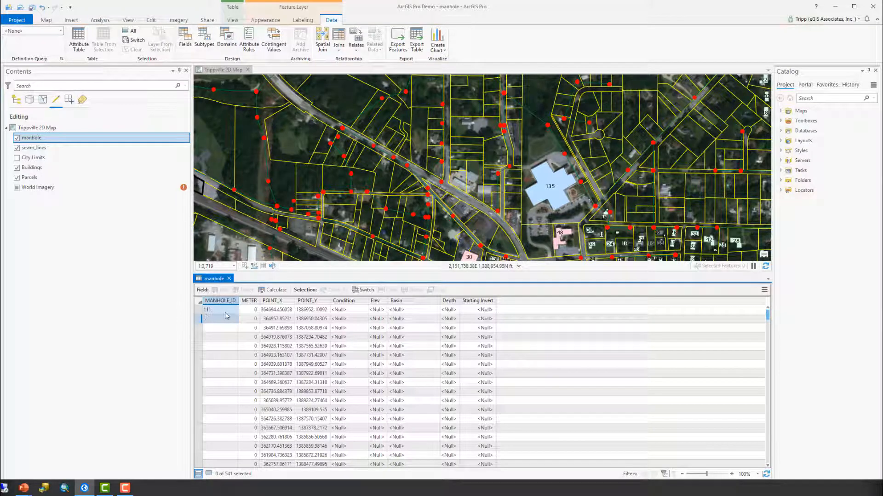
pyautogui.click(229, 278)
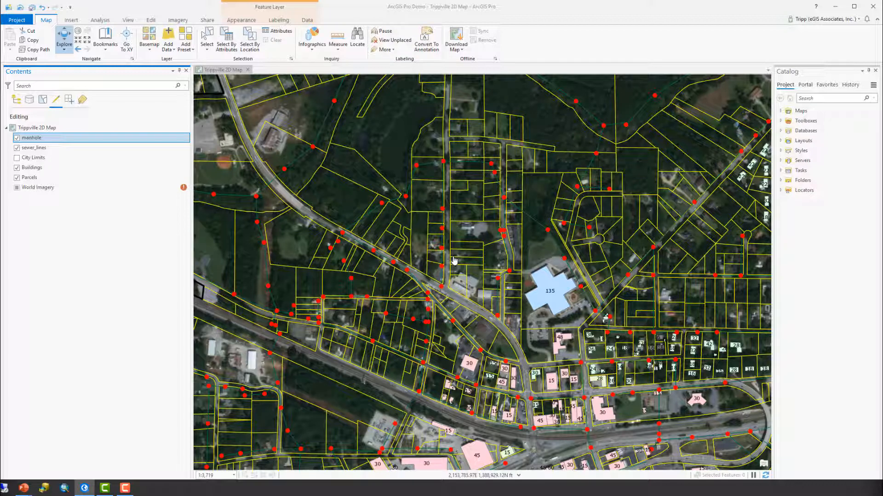
# Step: Open the project options and review the distance units, comparing the Foot, Foot_US and Meter entries
pyautogui.click(16, 22)
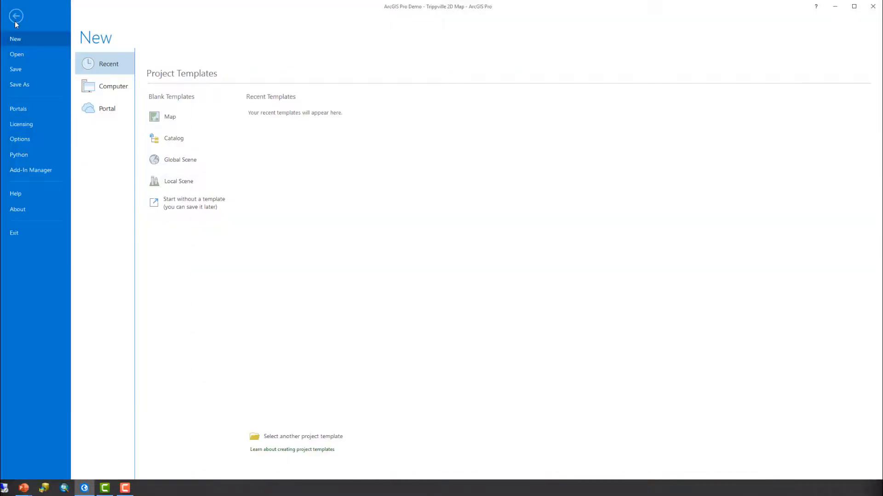
pyautogui.click(21, 138)
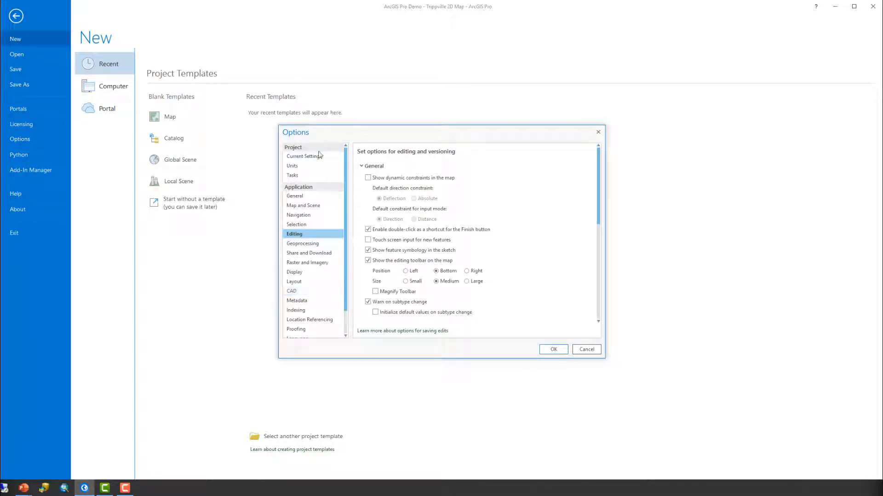
pyautogui.click(304, 166)
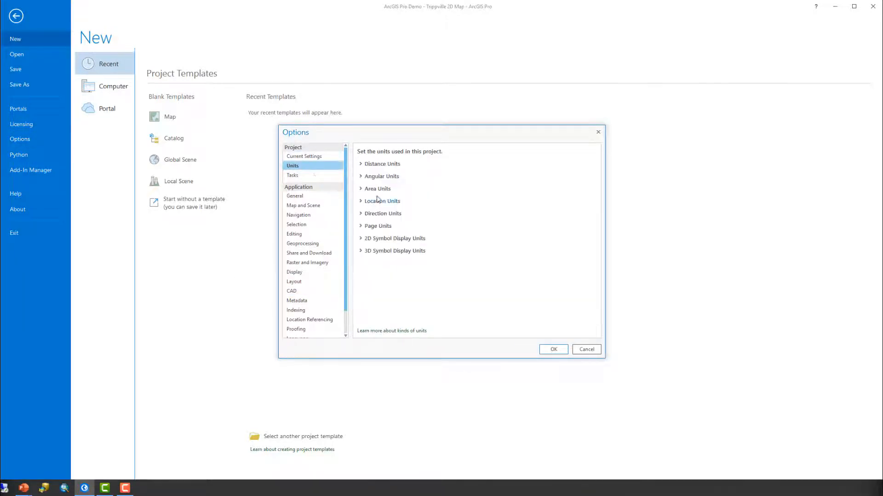
pyautogui.click(362, 164)
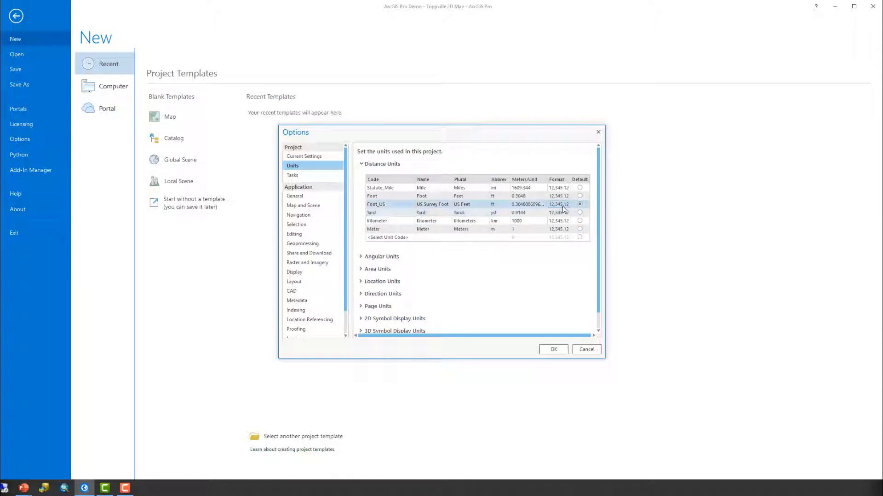
pyautogui.click(395, 198)
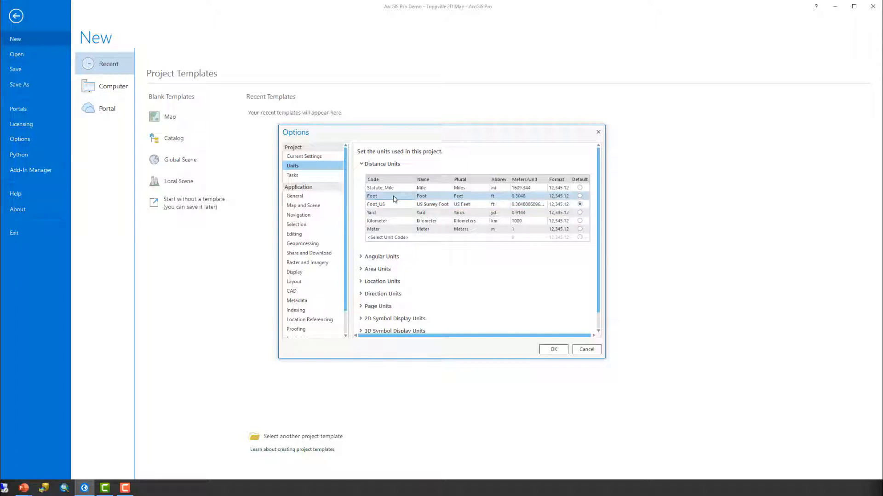
pyautogui.click(394, 205)
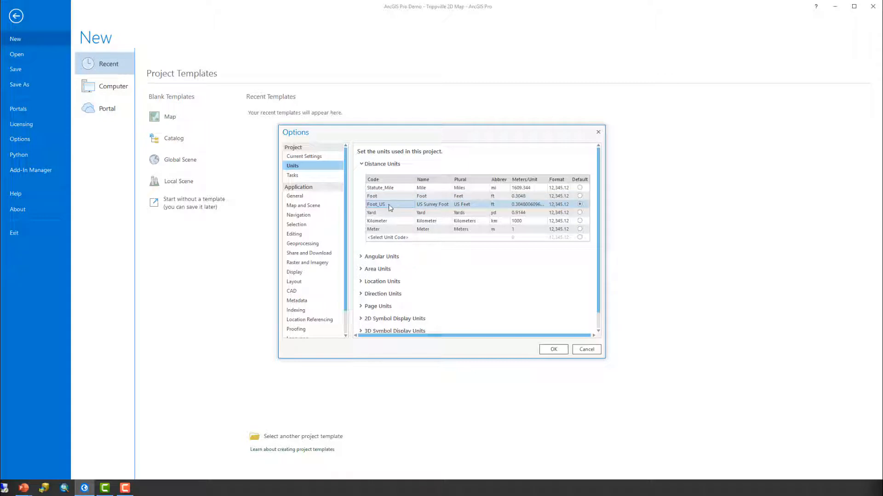
pyautogui.click(398, 230)
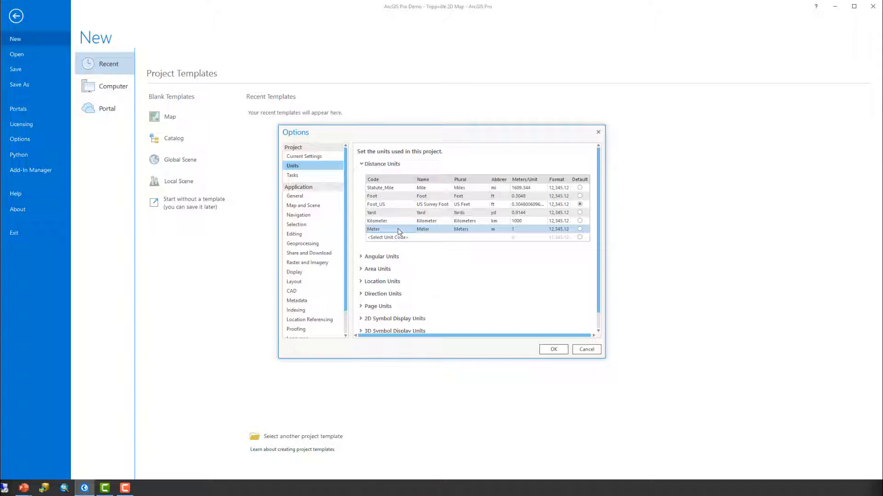
pyautogui.click(362, 164)
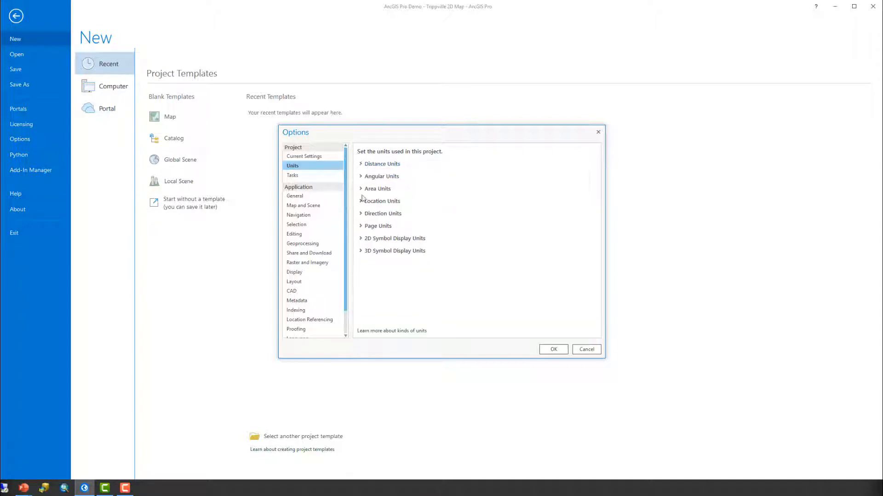
# Step: Review the project's angular units and area units in the options
pyautogui.click(362, 176)
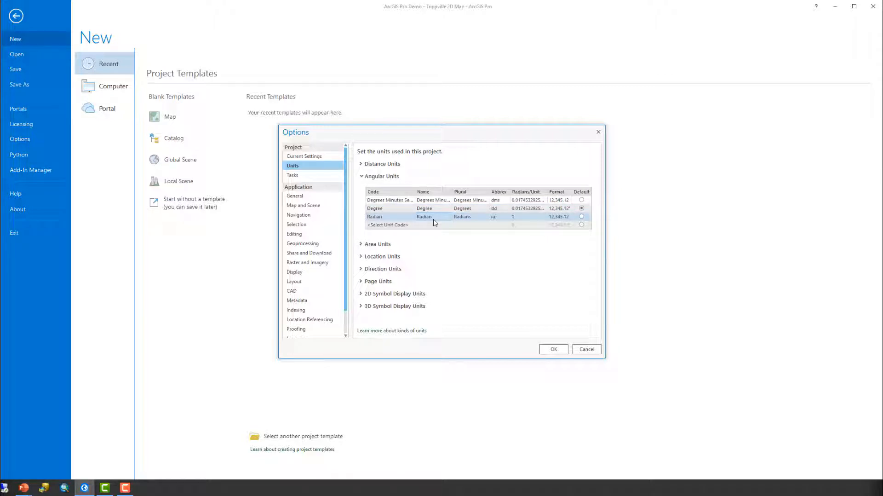
pyautogui.click(362, 176)
pyautogui.click(362, 189)
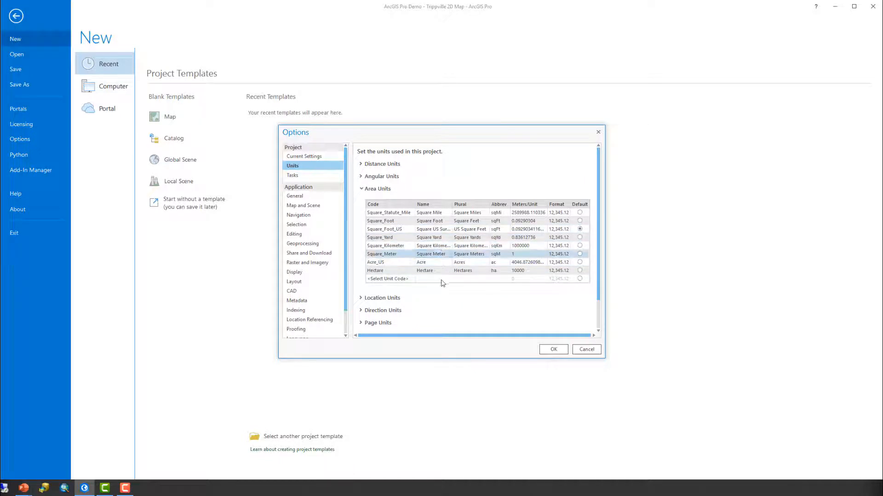
pyautogui.click(363, 189)
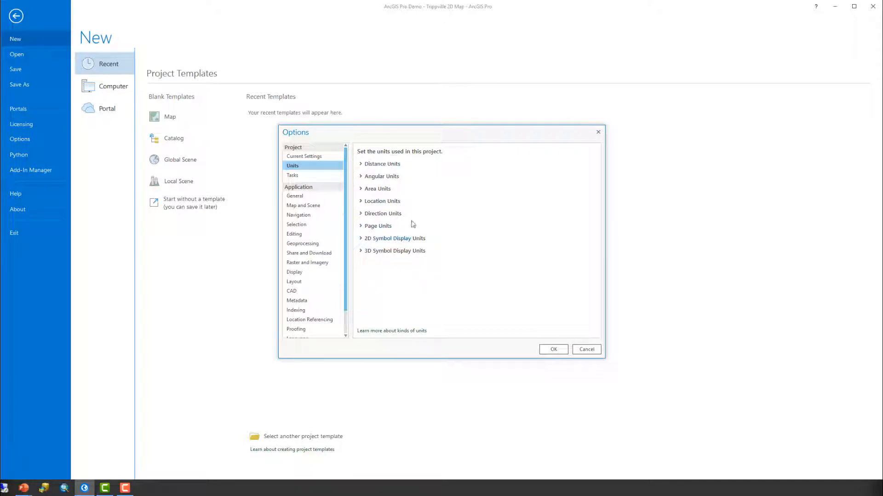
# Step: Review the general, session and versioning settings in the editing options, accept the options and return to the map
pyautogui.click(304, 235)
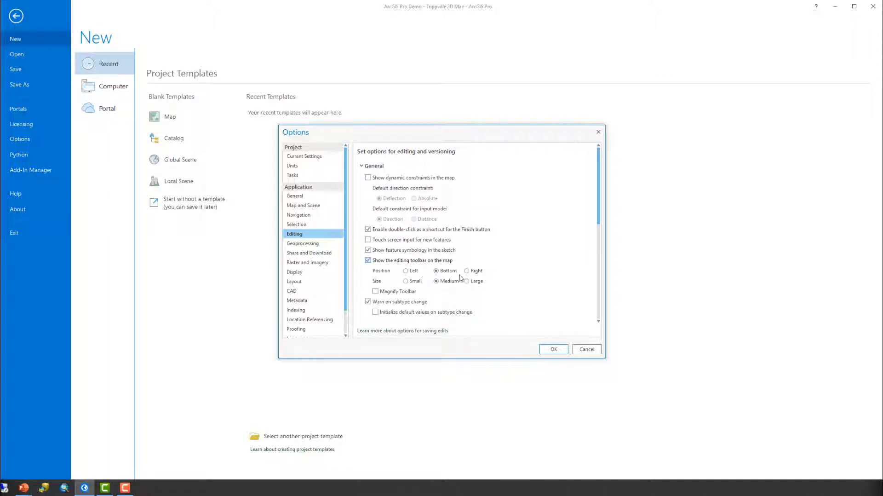
pyautogui.scroll(-2, 479, 271)
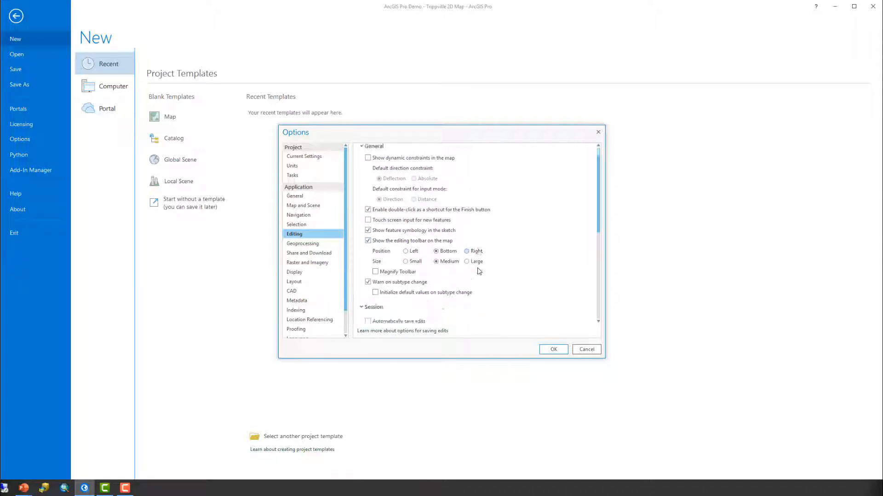
pyautogui.scroll(-3, 480, 271)
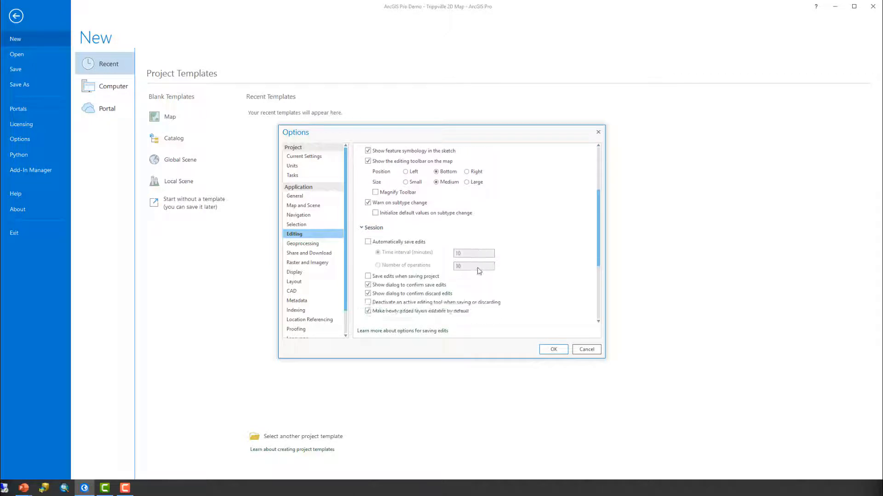
pyautogui.scroll(-1, 480, 272)
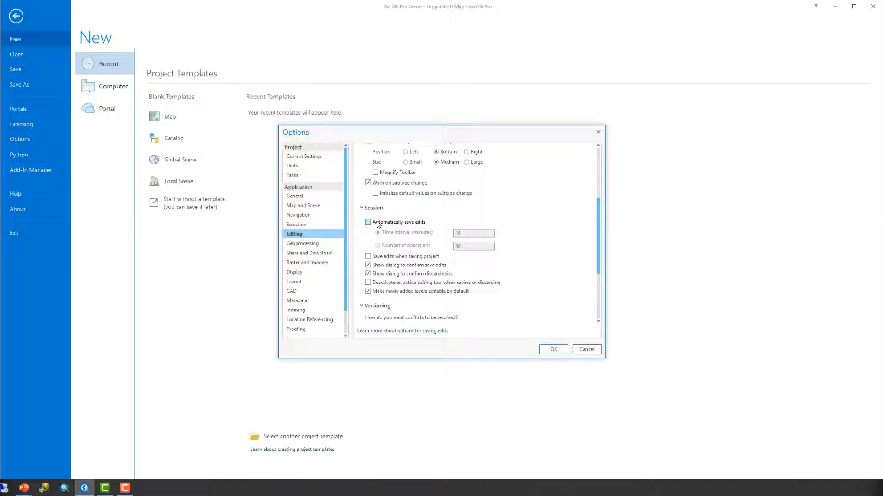
pyautogui.click(371, 224)
pyautogui.click(368, 273)
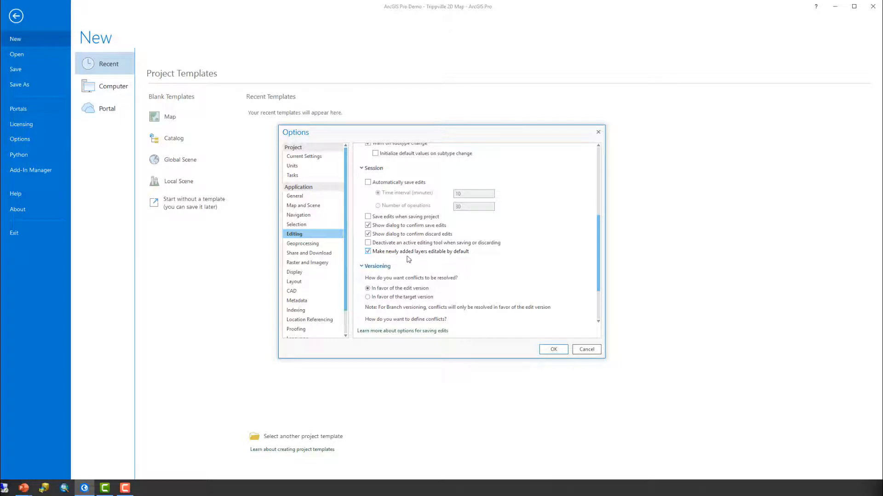
pyautogui.scroll(-3, 462, 283)
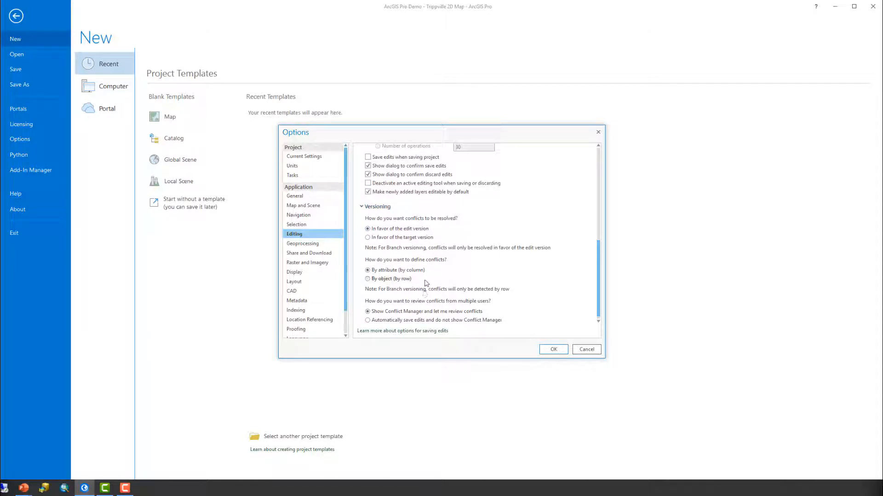
pyautogui.click(554, 349)
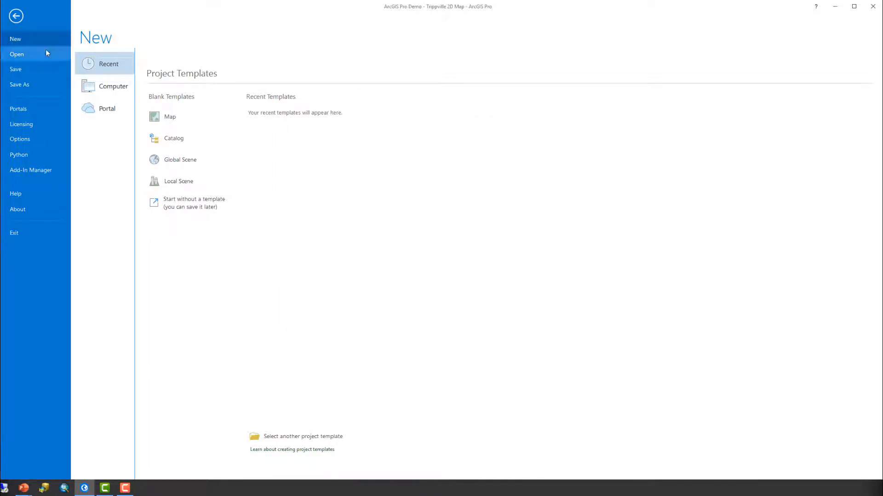
pyautogui.click(16, 17)
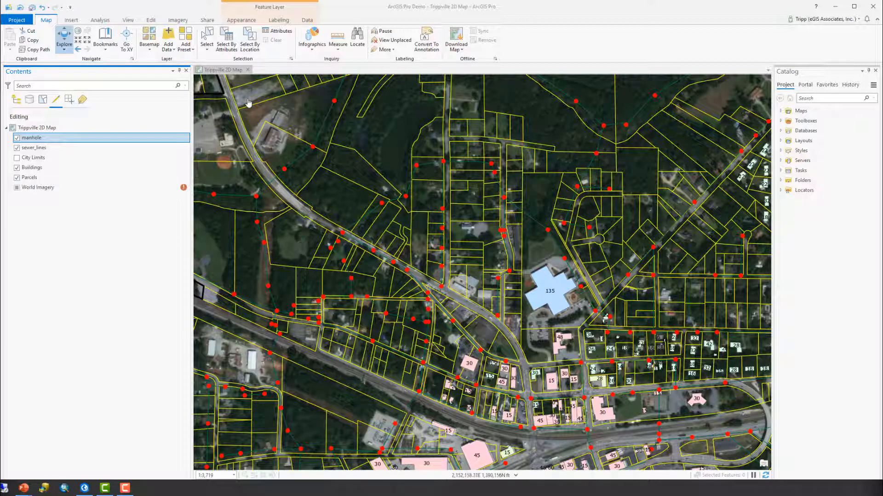
# Step: Turn snapping on for the map and review its snap types and snapping tolerance option
pyautogui.click(152, 21)
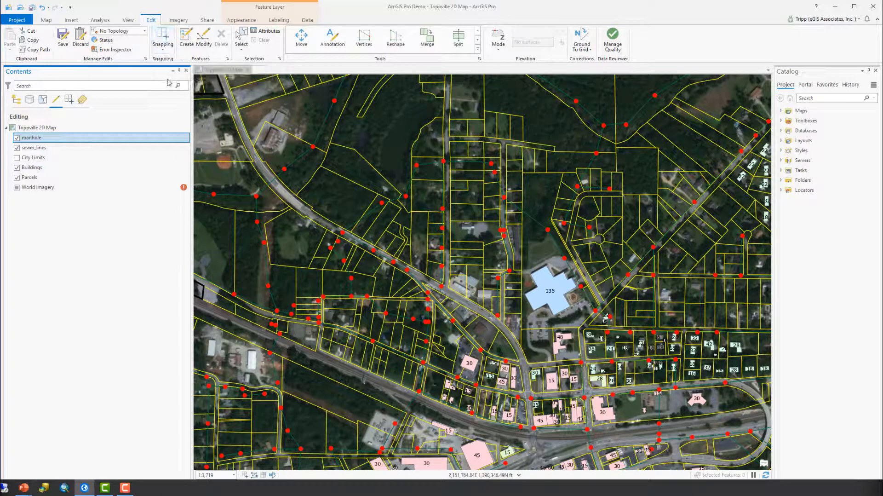
pyautogui.click(166, 39)
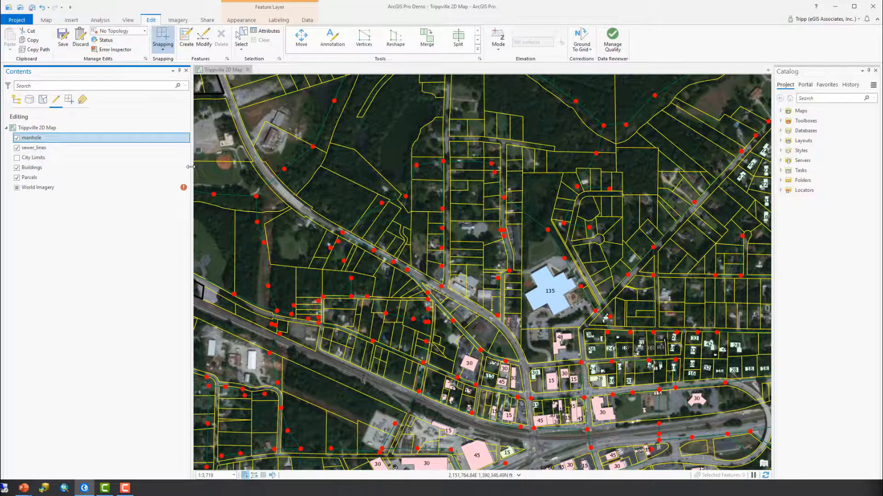
pyautogui.click(163, 50)
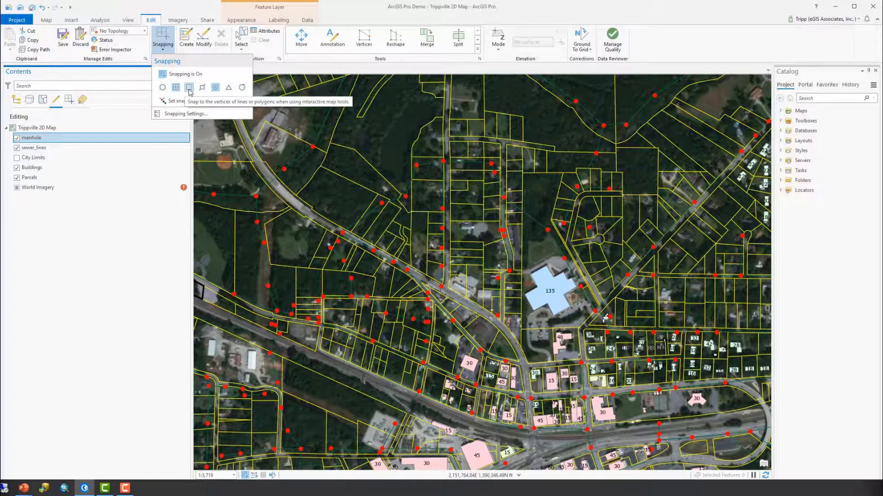
pyautogui.click(218, 89)
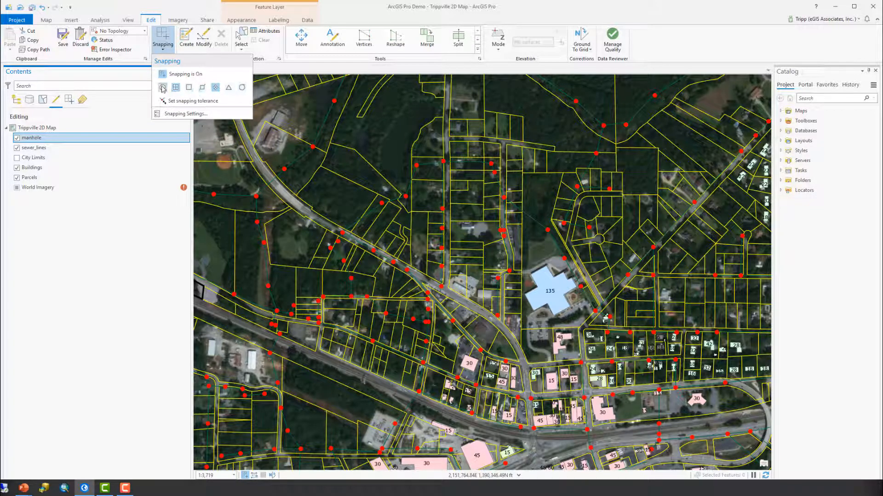
pyautogui.click(216, 87)
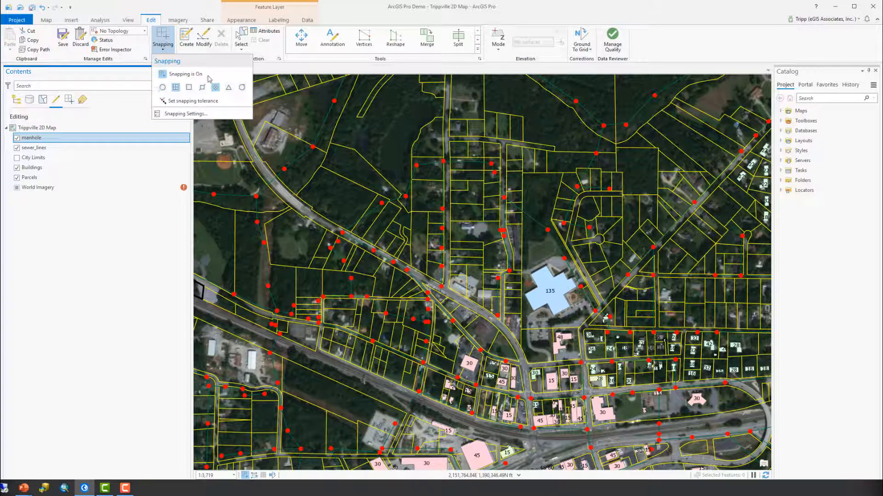
pyautogui.click(193, 103)
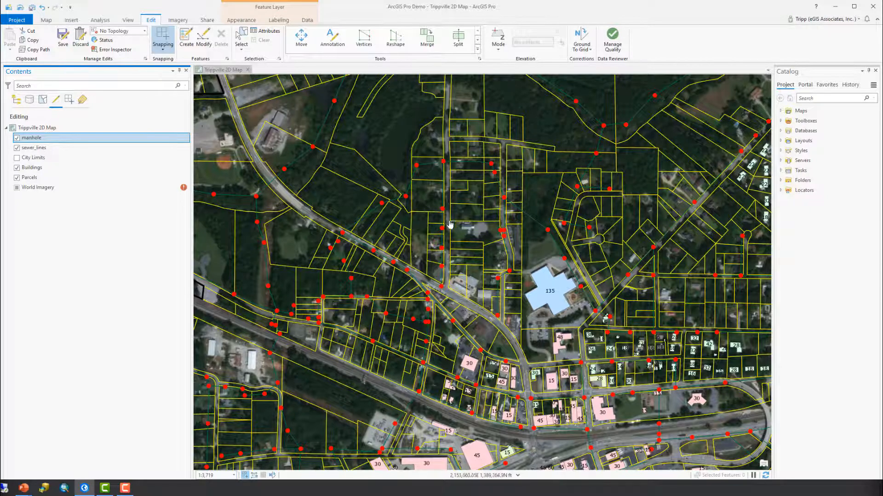
pyautogui.scroll(3, 470, 247)
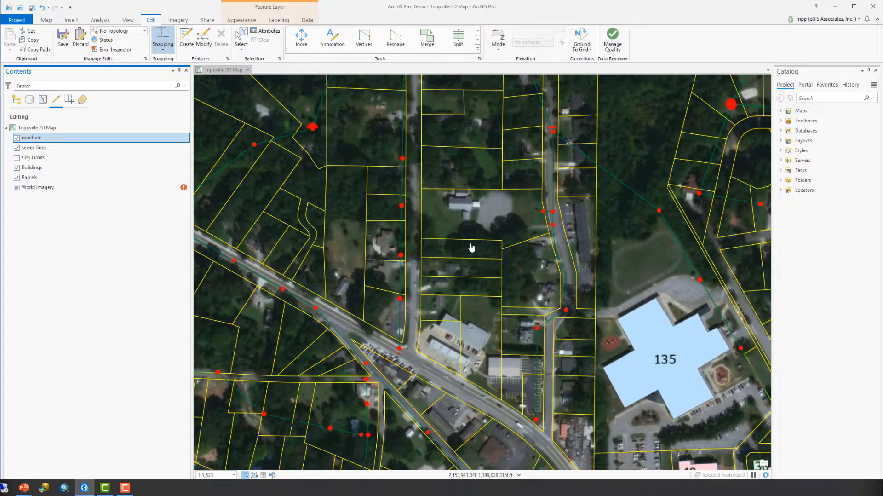
pyautogui.scroll(2, 472, 248)
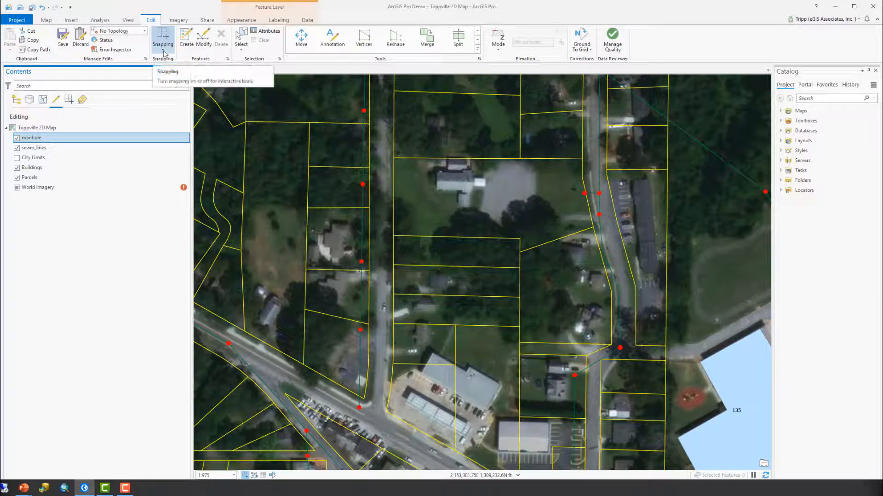
# Step: Set the snapping tolerance interactively on the map to about 14.36 map units
pyautogui.click(163, 51)
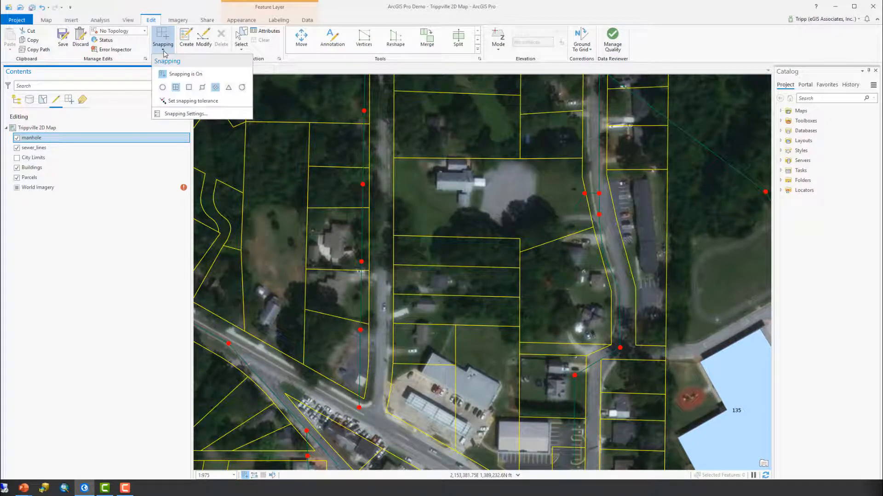
pyautogui.click(188, 101)
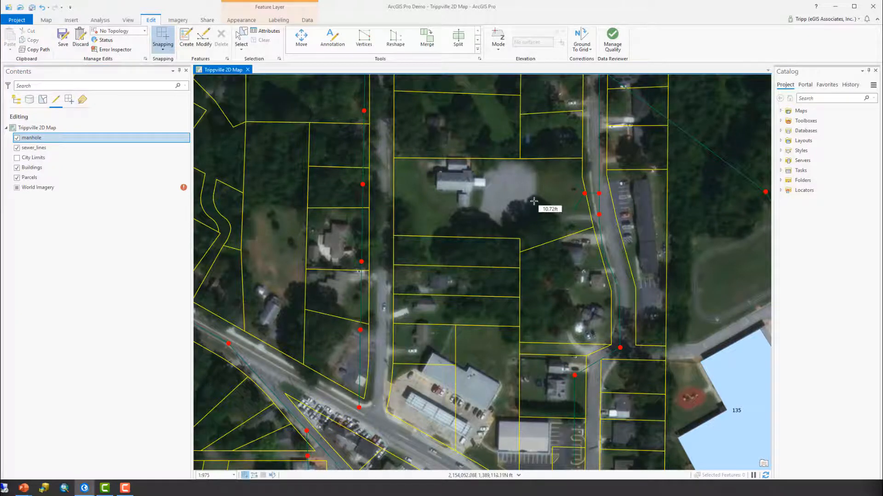
pyautogui.moveTo(534, 201)
pyautogui.mouseDown()
pyautogui.moveTo(559, 220)
pyautogui.moveTo(540, 203)
pyautogui.mouseUp()
# Step: Set the snapping XY tolerance to 10 map units in the snapping settings and accept them
pyautogui.click(163, 49)
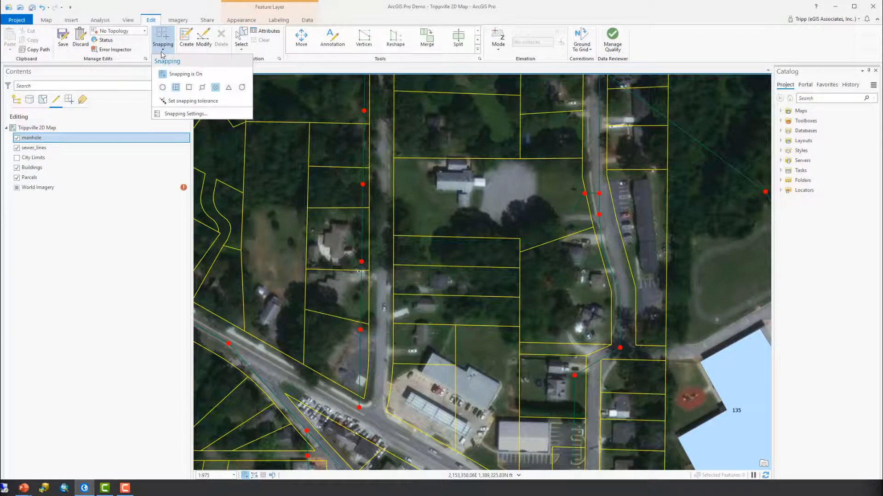
pyautogui.click(160, 56)
pyautogui.click(163, 48)
pyautogui.click(173, 115)
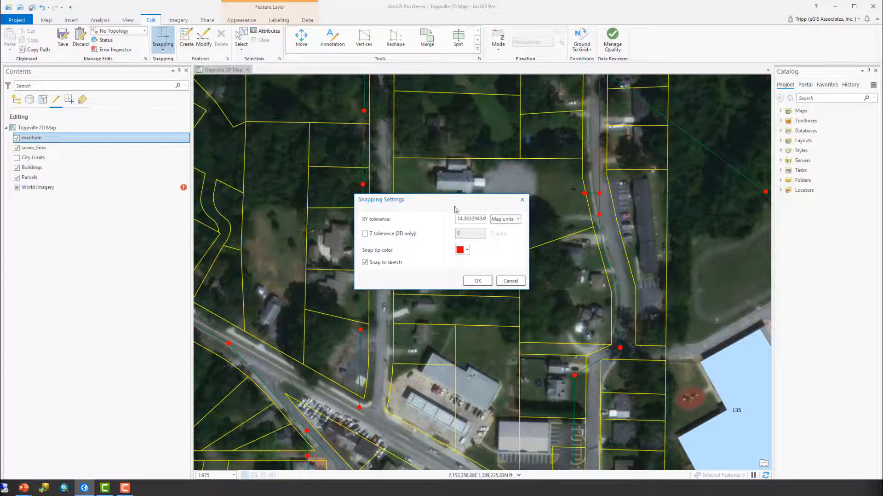
pyautogui.moveTo(460, 199); pyautogui.dragTo(425, 161)
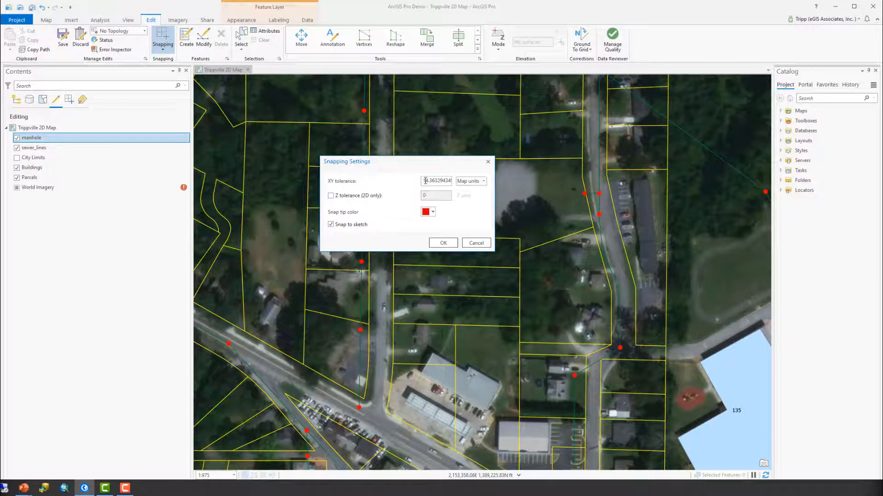
pyautogui.moveTo(425, 181); pyautogui.dragTo(455, 188)
pyautogui.write('10')
pyautogui.click(483, 181)
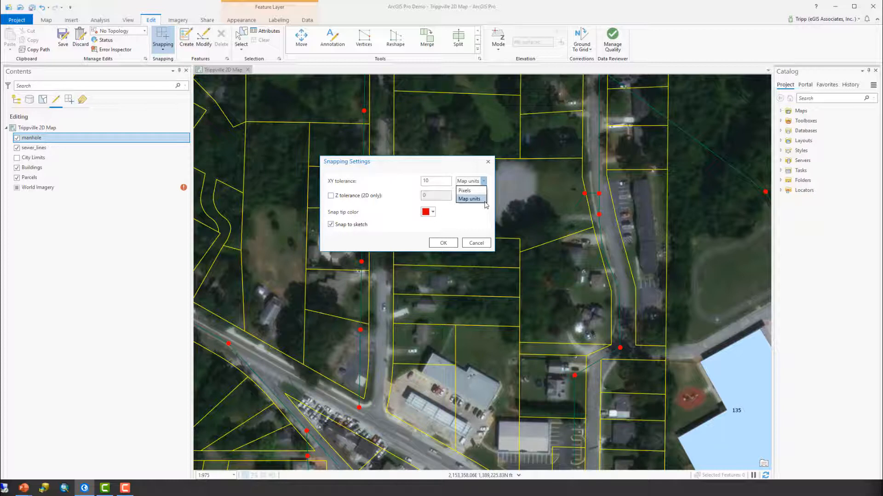
pyautogui.click(445, 164)
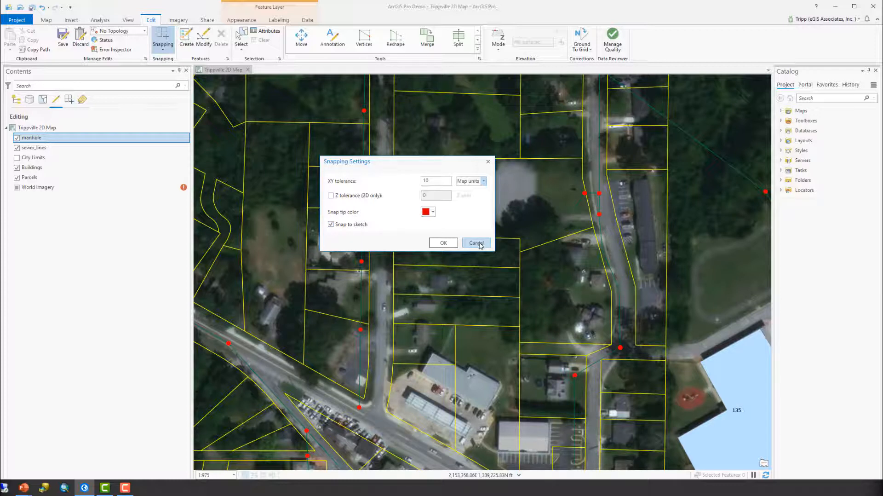
pyautogui.click(443, 243)
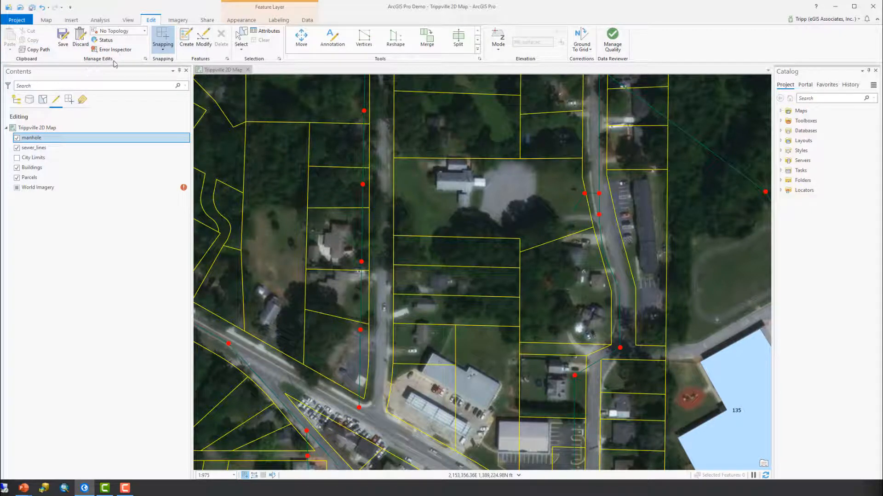
# Step: Review the list of actions that can be undone and the topology choices available for the map
pyautogui.click(65, 38)
pyautogui.click(22, 21)
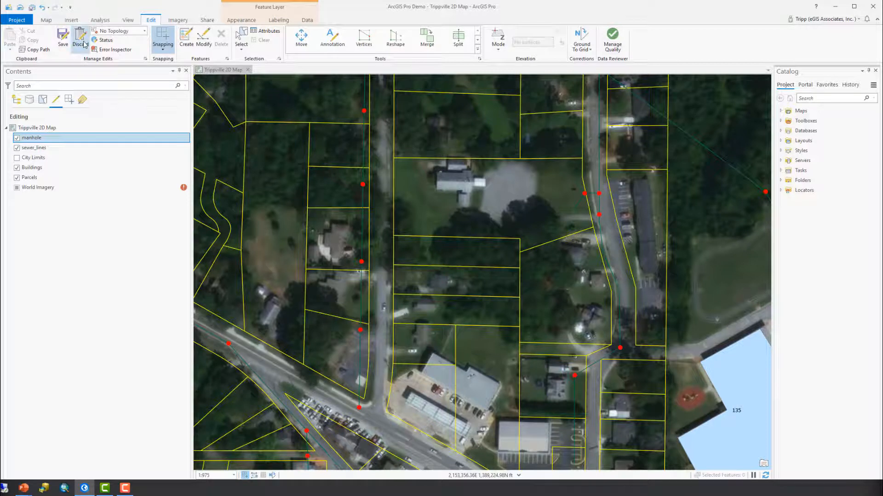
pyautogui.click(48, 7)
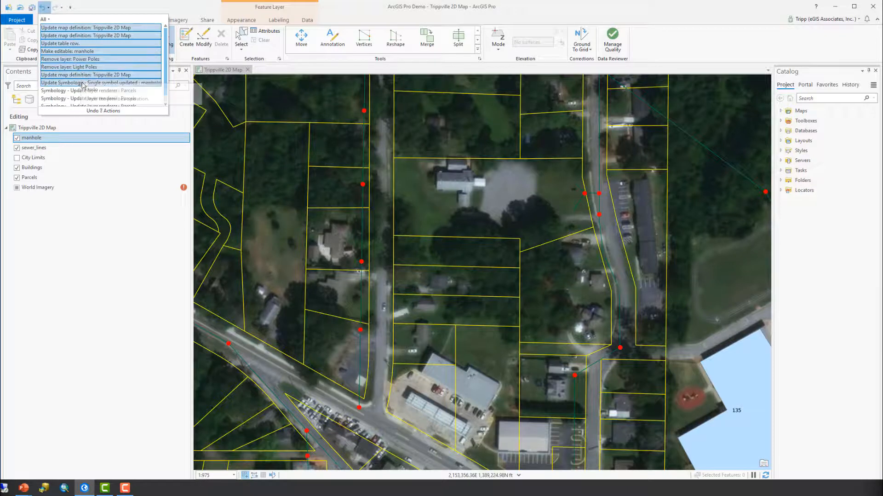
pyautogui.click(110, 3)
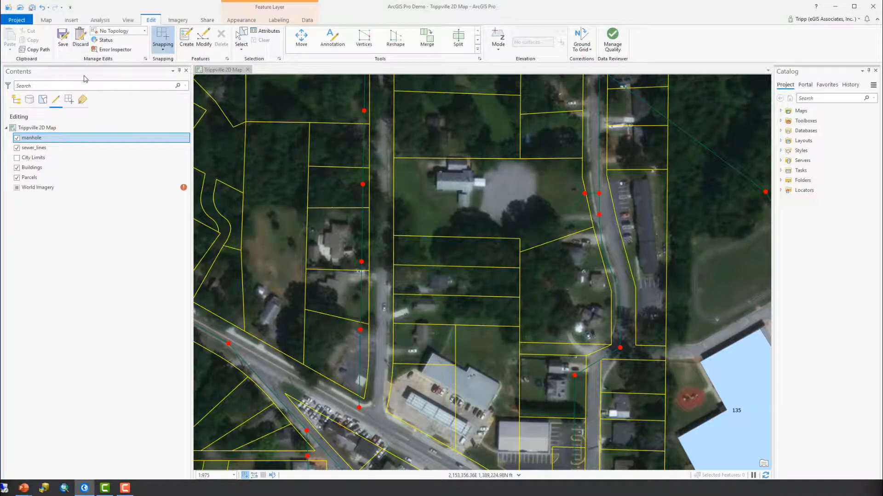
pyautogui.click(145, 31)
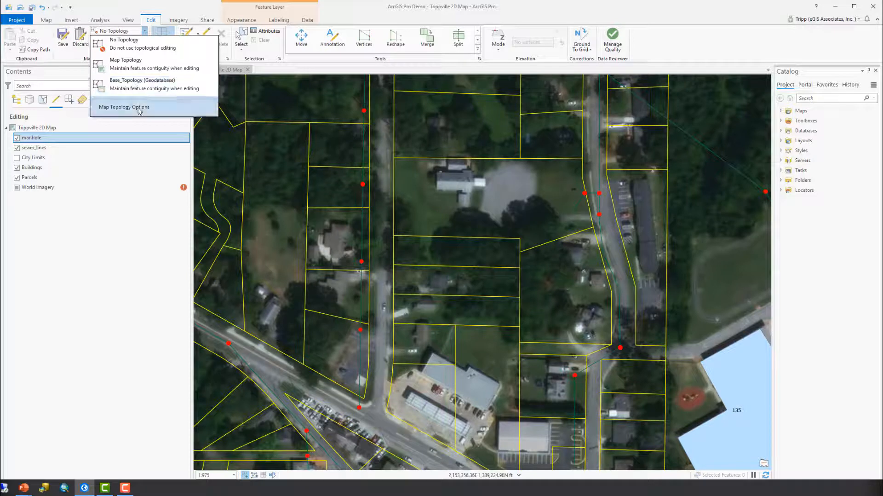
pyautogui.click(126, 8)
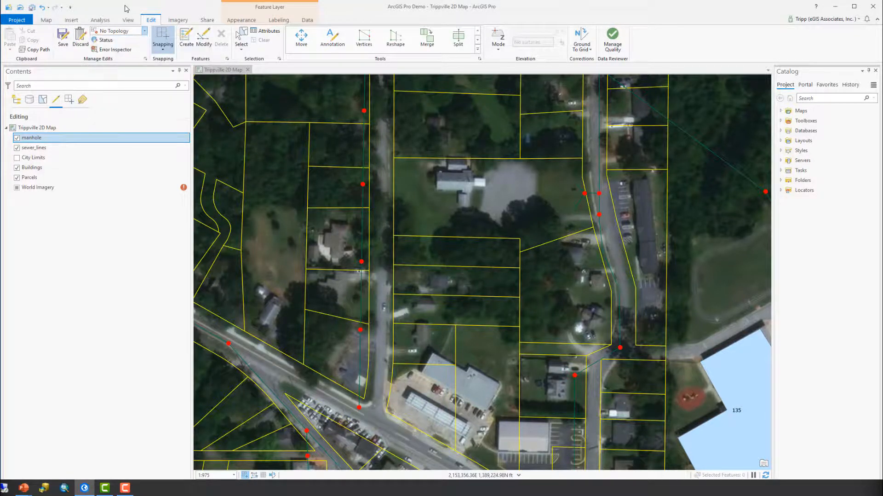
# Step: Examine the editing status of the Trippville 2D Map, expanding its noneditable and editable layers, and close the report
pyautogui.click(106, 41)
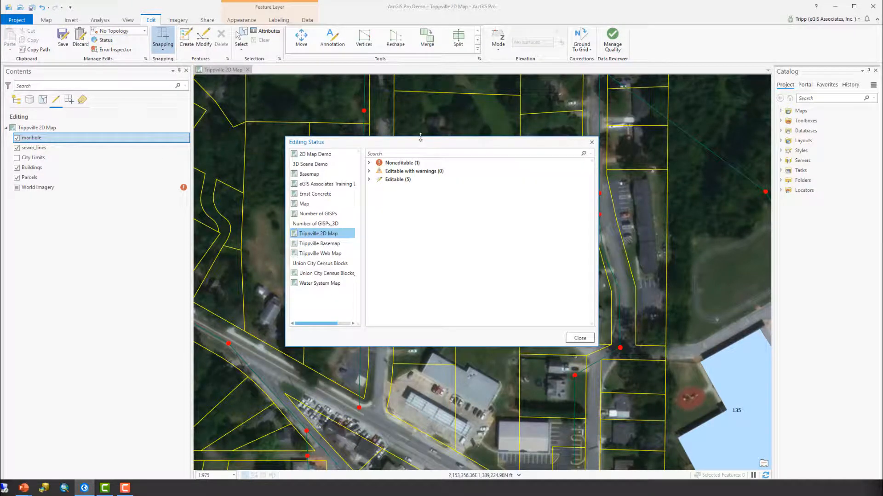
pyautogui.moveTo(421, 144); pyautogui.dragTo(306, 137)
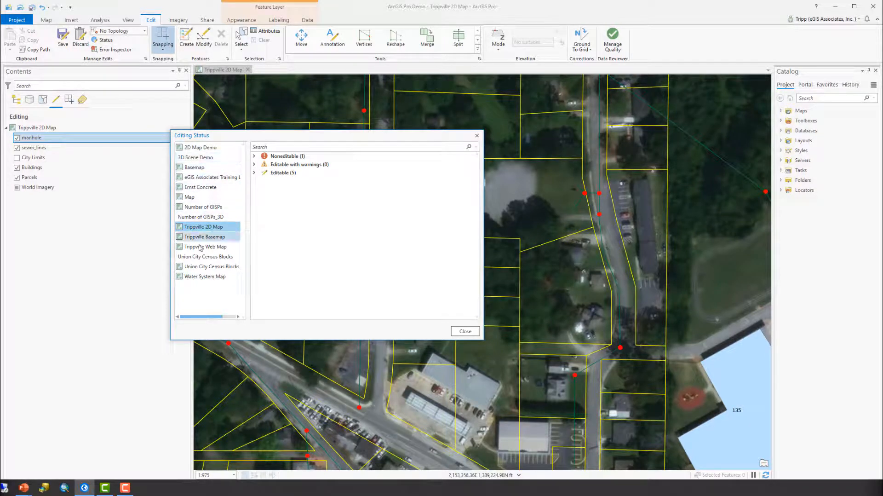
pyautogui.click(255, 156)
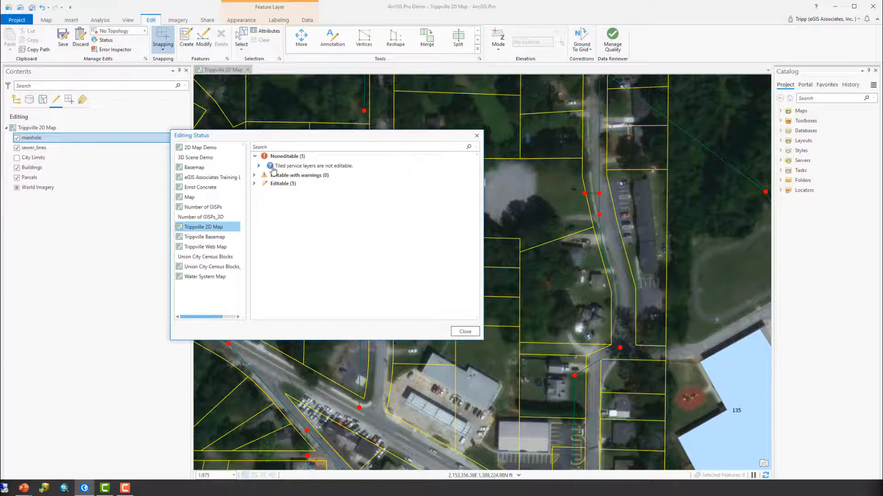
pyautogui.click(259, 165)
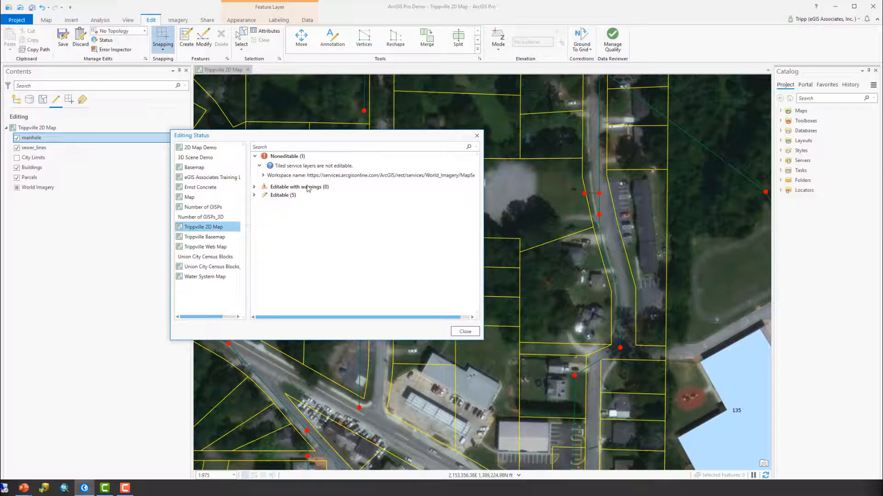
pyautogui.click(255, 195)
pyautogui.click(257, 204)
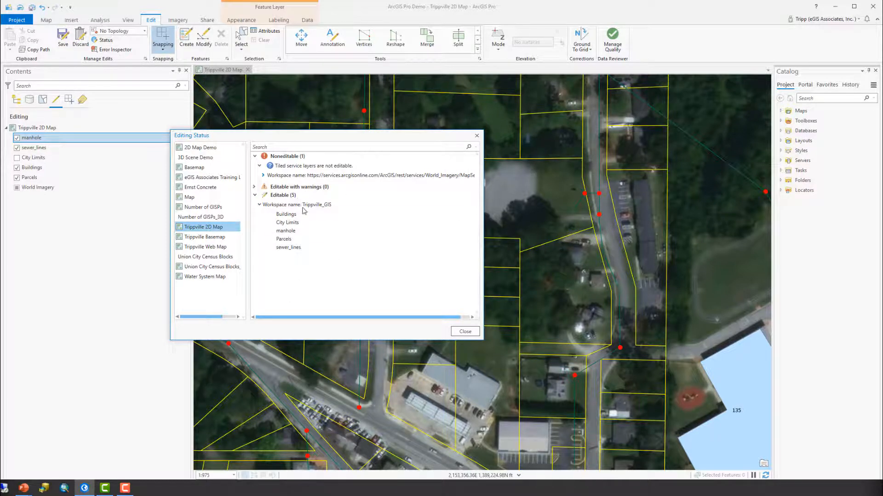
pyautogui.click(466, 332)
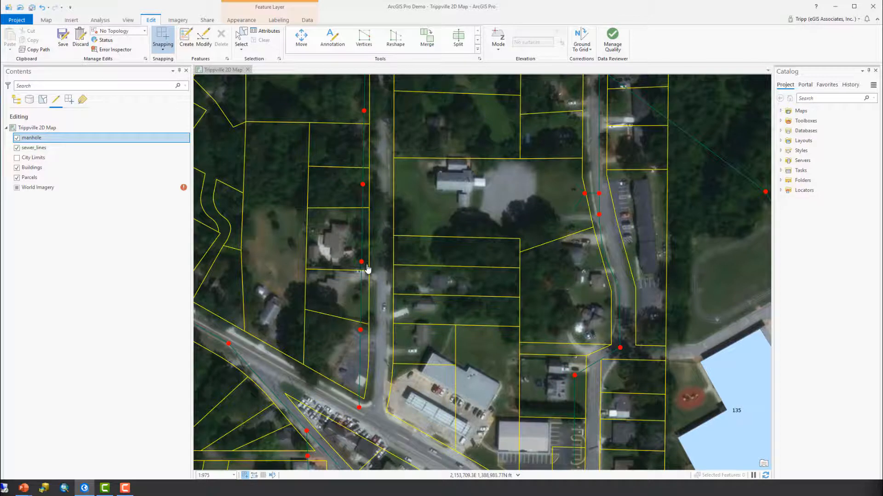
# Step: Digitize the house beside the grey paved lot as a new building polygon using the Residential template, tracing its outline on the imagery
pyautogui.click(169, 45)
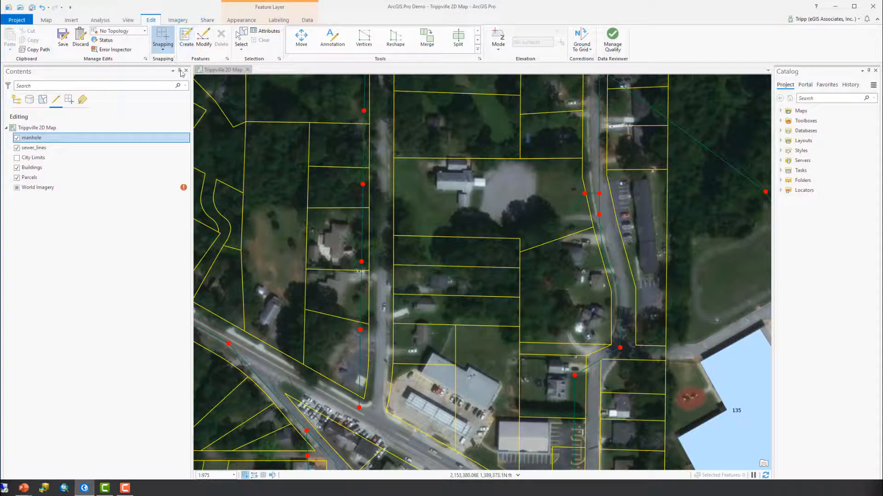
pyautogui.click(187, 38)
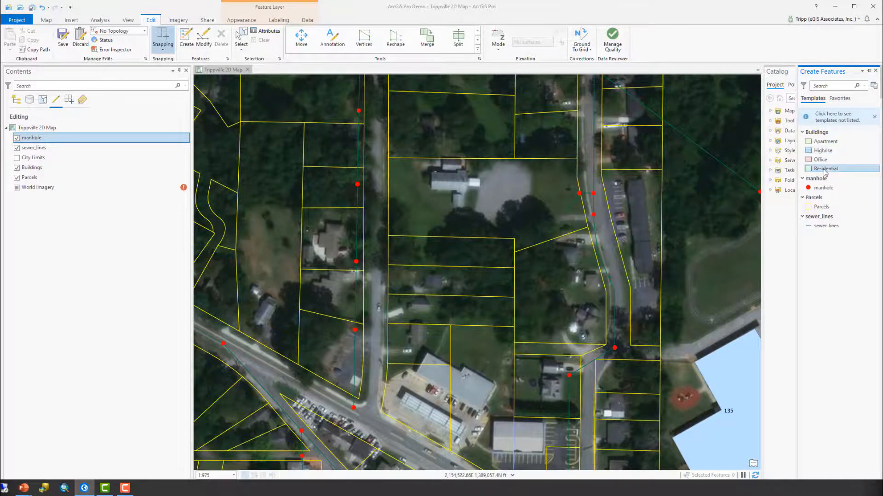
pyautogui.click(825, 169)
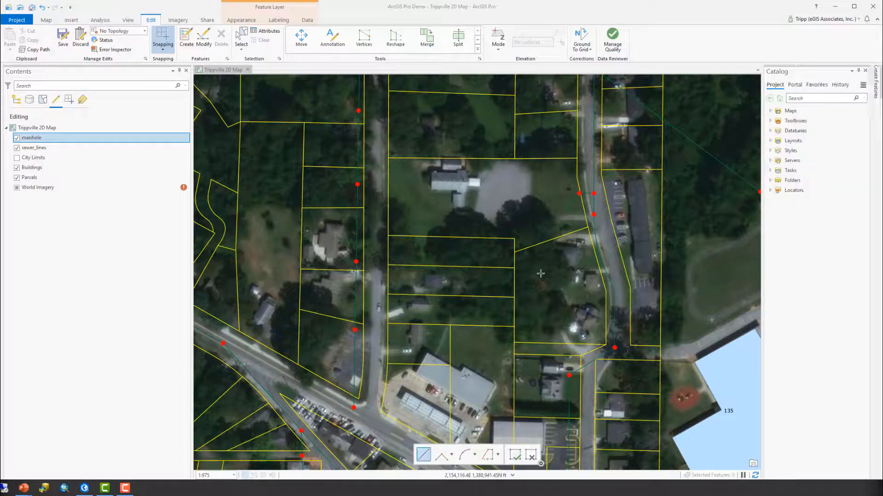
pyautogui.click(431, 190)
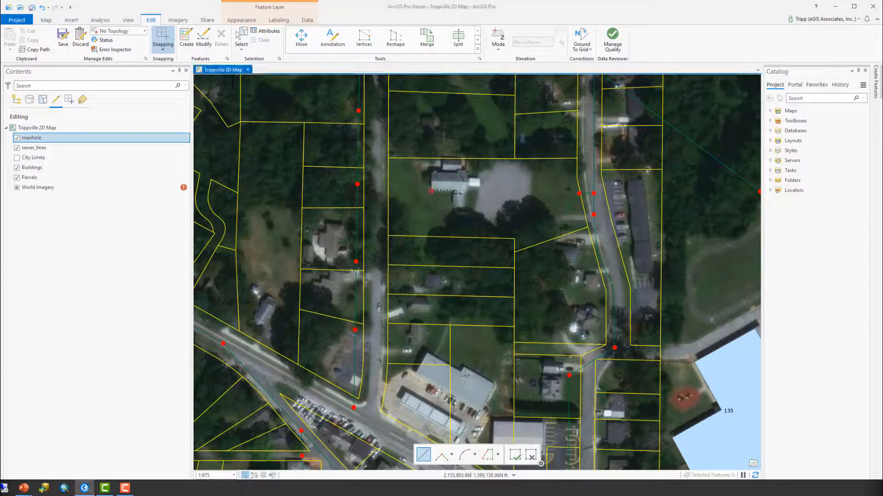
pyautogui.click(458, 191)
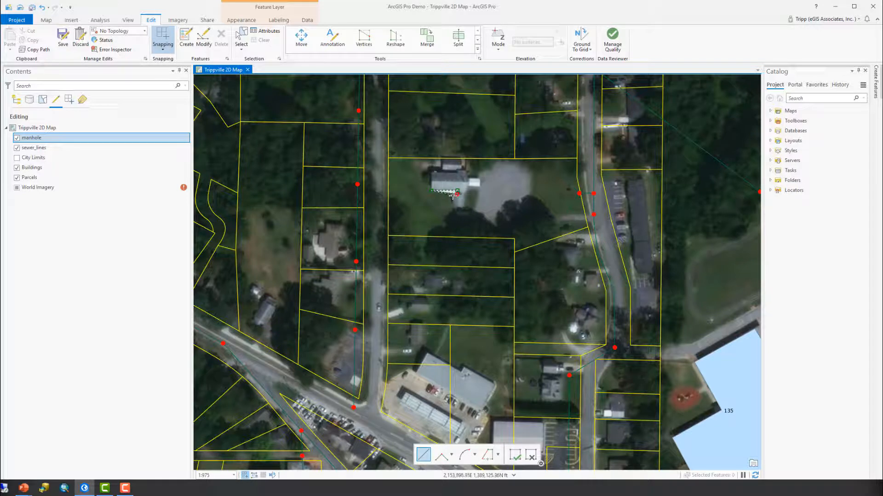
pyautogui.click(454, 210)
pyautogui.click(464, 207)
pyautogui.click(465, 193)
pyautogui.click(468, 190)
pyautogui.click(466, 170)
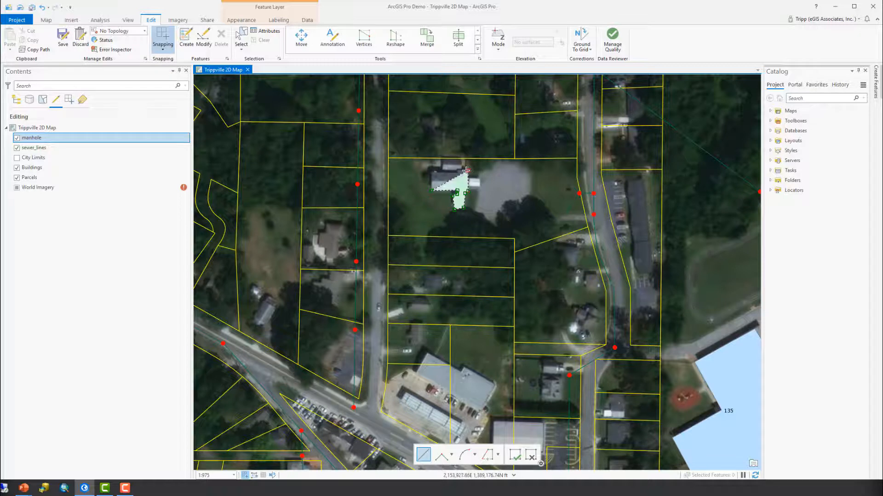
pyautogui.click(461, 168)
pyautogui.click(461, 160)
pyautogui.click(443, 155)
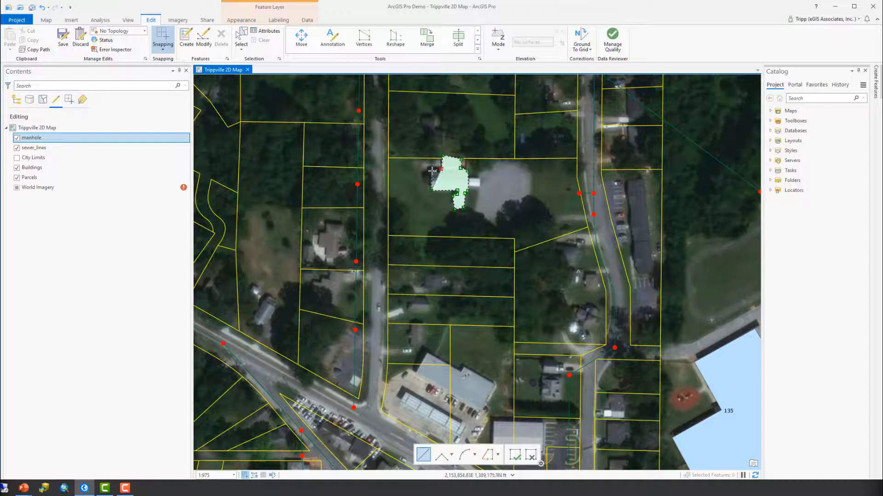
pyautogui.doubleClick(432, 171)
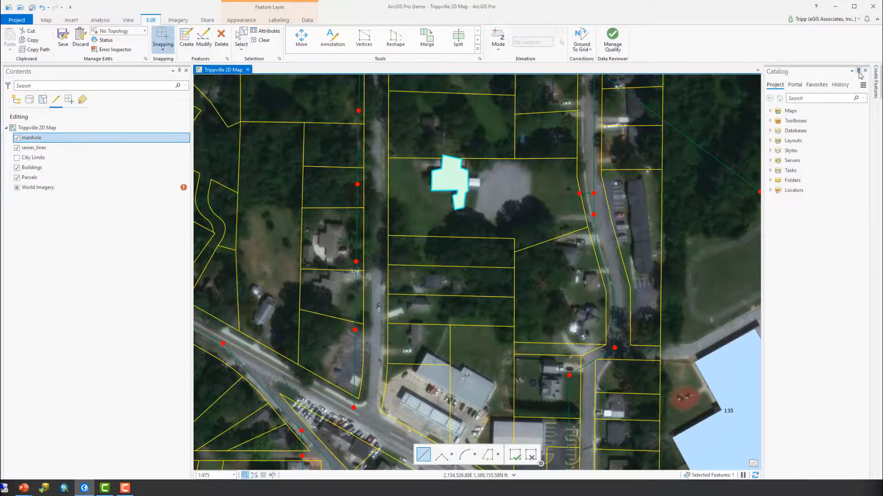
# Step: Compare the Create Features templates with the layer symbology in drawing order, and close the templates
pyautogui.click(876, 81)
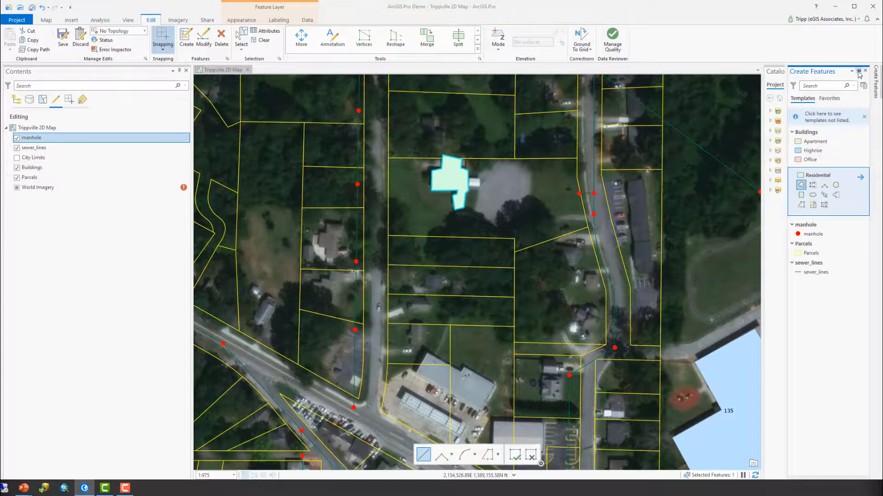
pyautogui.click(859, 72)
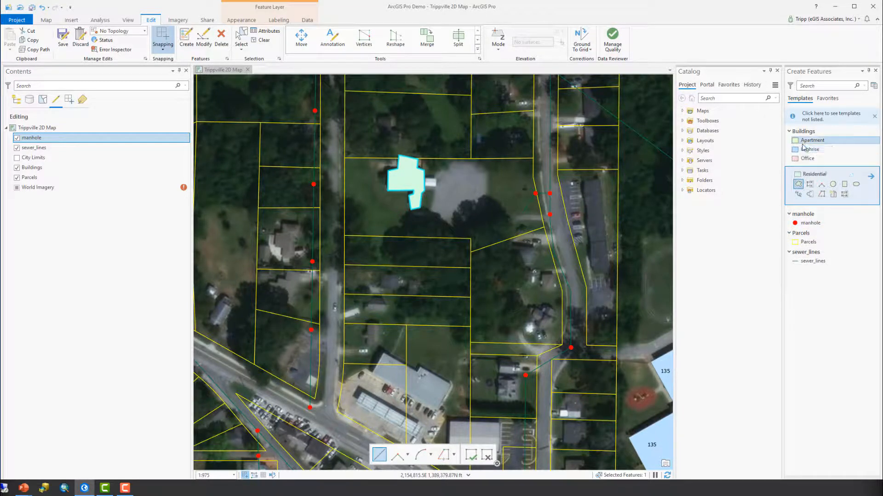
pyautogui.click(16, 100)
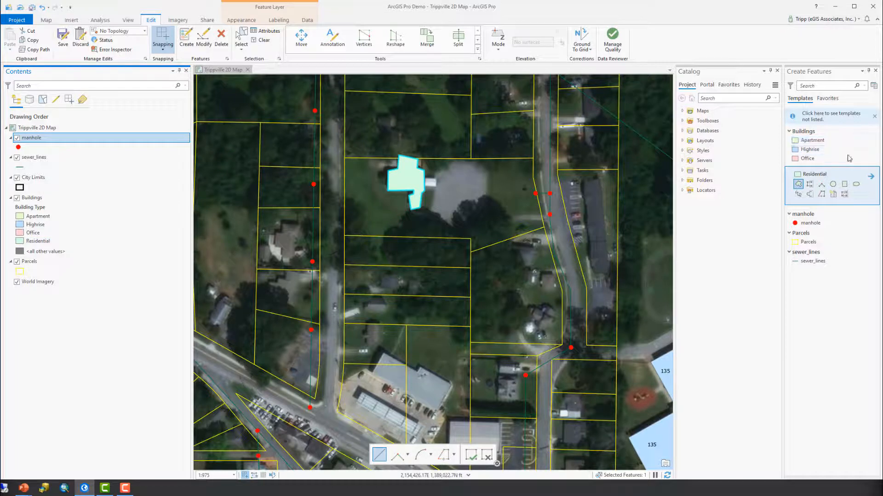
pyautogui.click(876, 71)
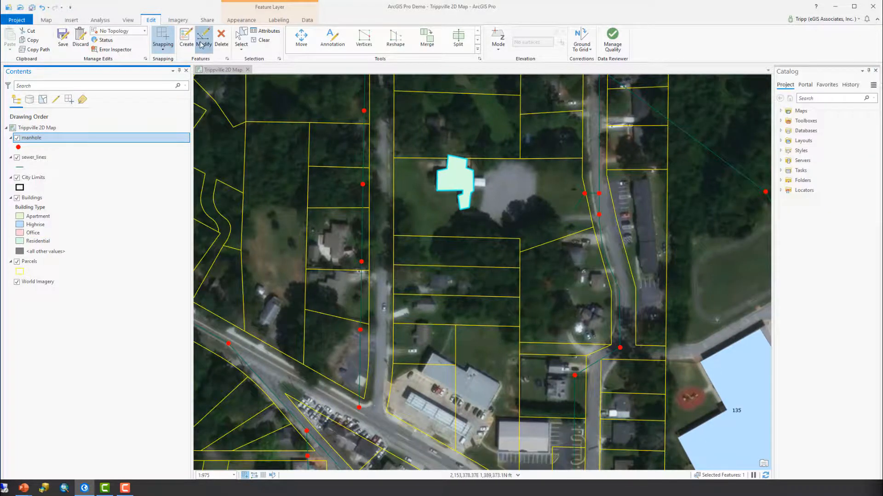
# Step: Split the parcel southeast of the grey paved lot with a line from the boundary intersection on its west edge to its east-edge bend
pyautogui.click(201, 44)
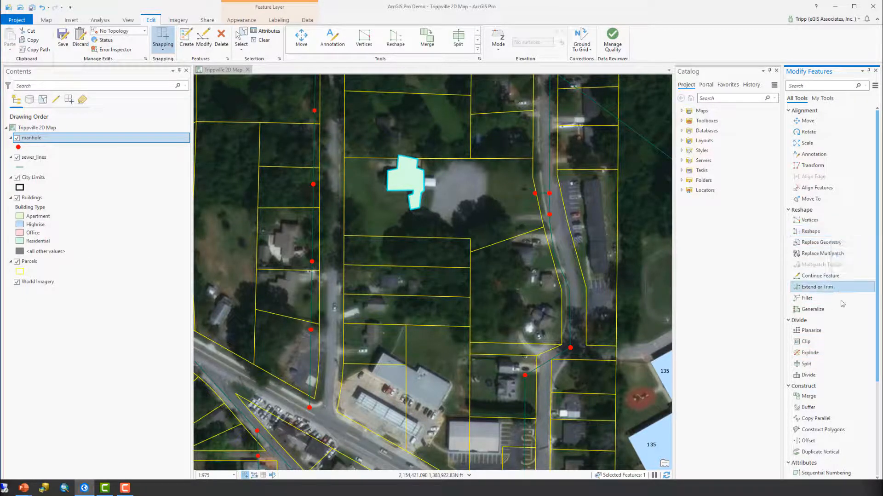
pyautogui.click(841, 368)
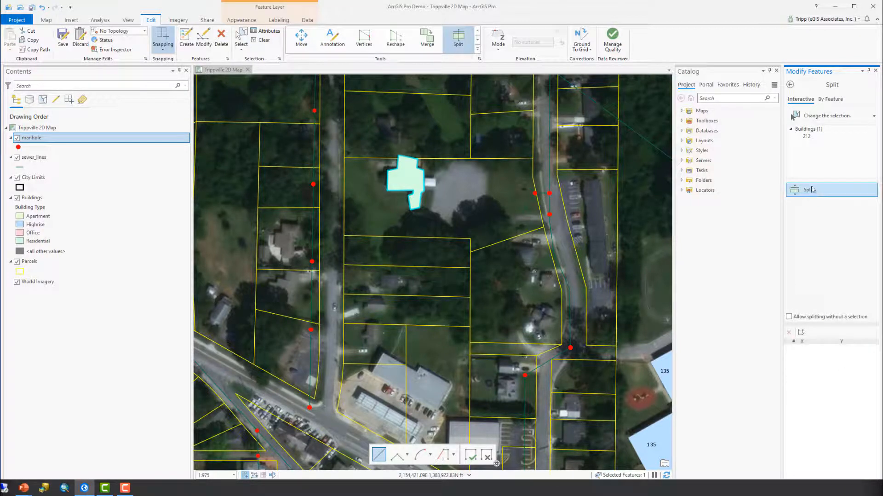
pyautogui.click(810, 116)
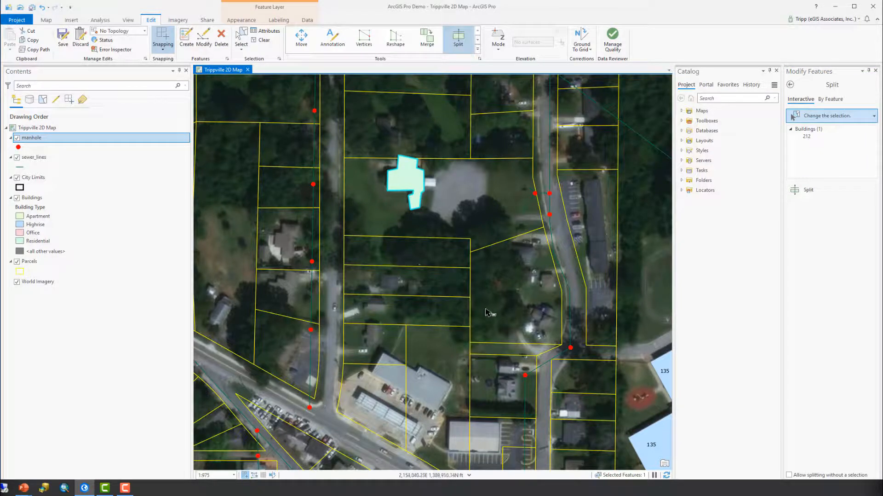
pyautogui.click(503, 301)
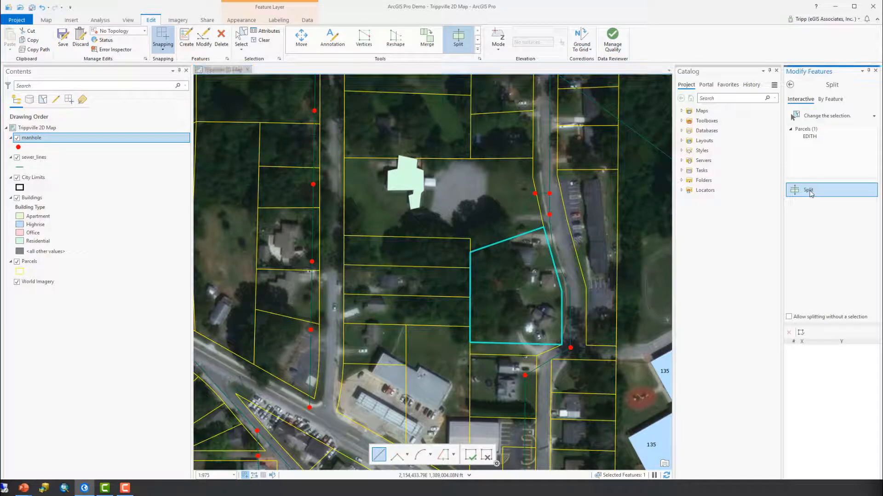
pyautogui.click(470, 297)
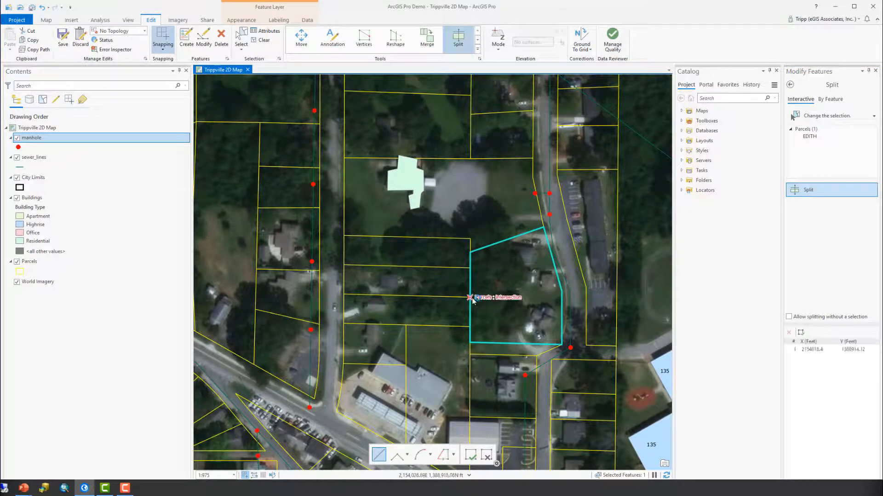
pyautogui.doubleClick(564, 291)
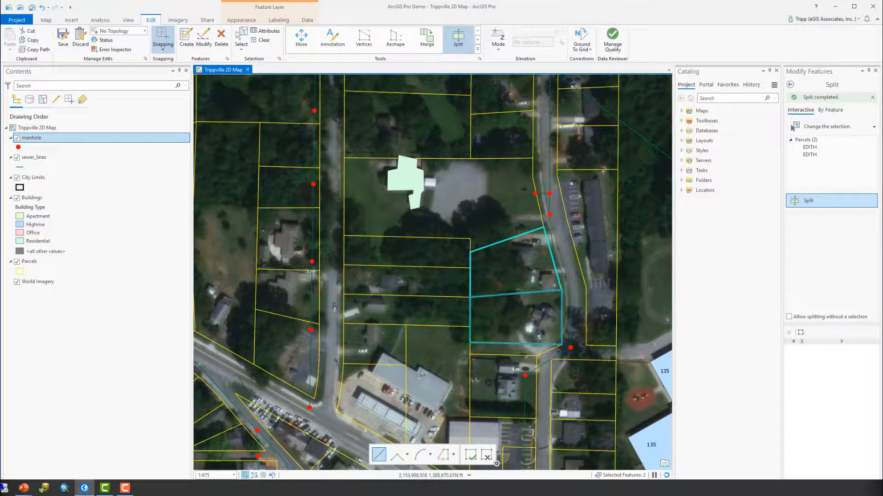
pyautogui.click(790, 85)
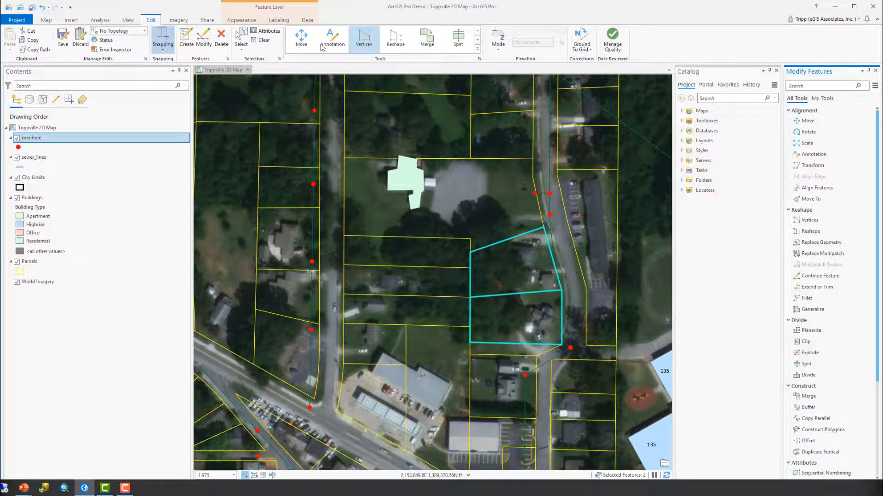
# Step: Look through the available feature-editing tools, from alignment and reshaping to attribute transfer
pyautogui.click(478, 44)
pyautogui.click(478, 44)
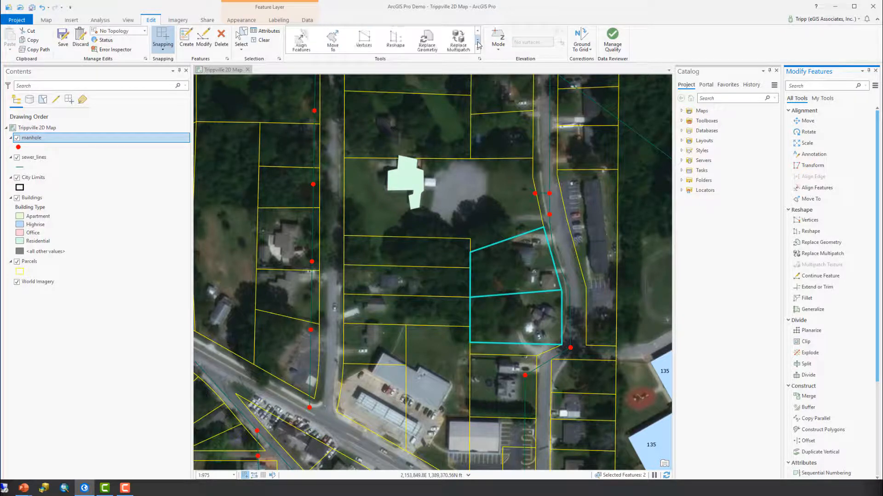
pyautogui.click(478, 45)
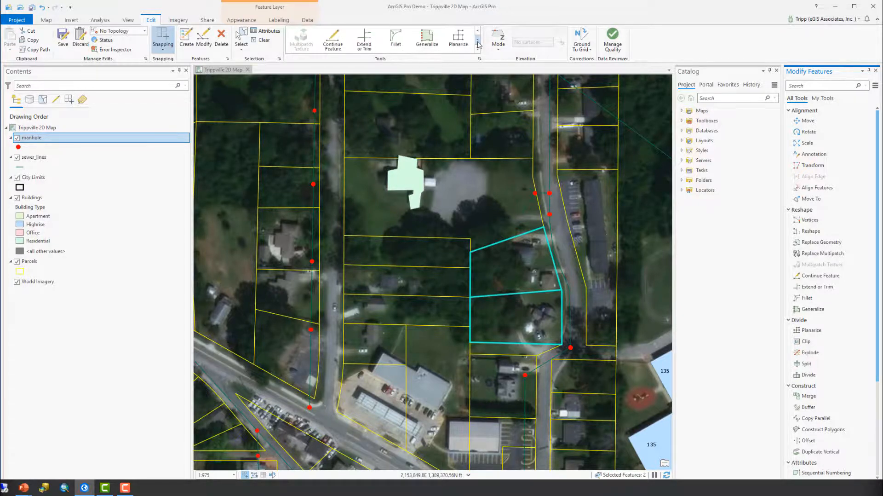
pyautogui.click(478, 45)
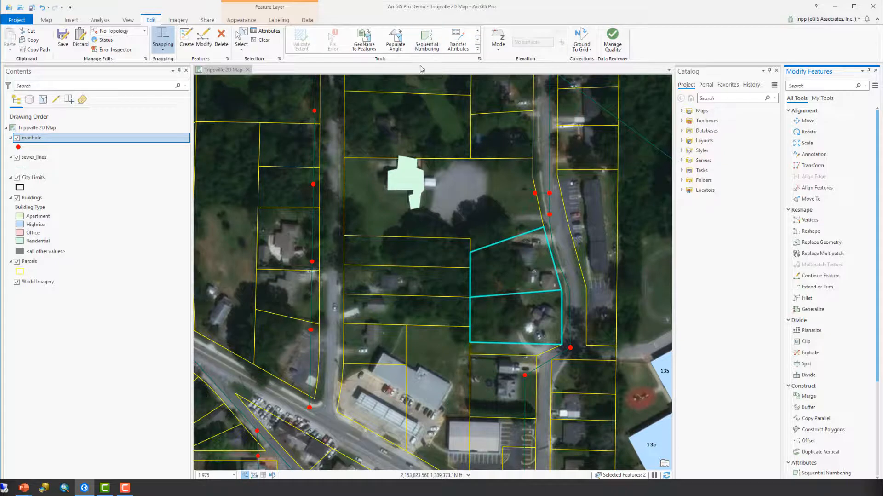
pyautogui.click(479, 30)
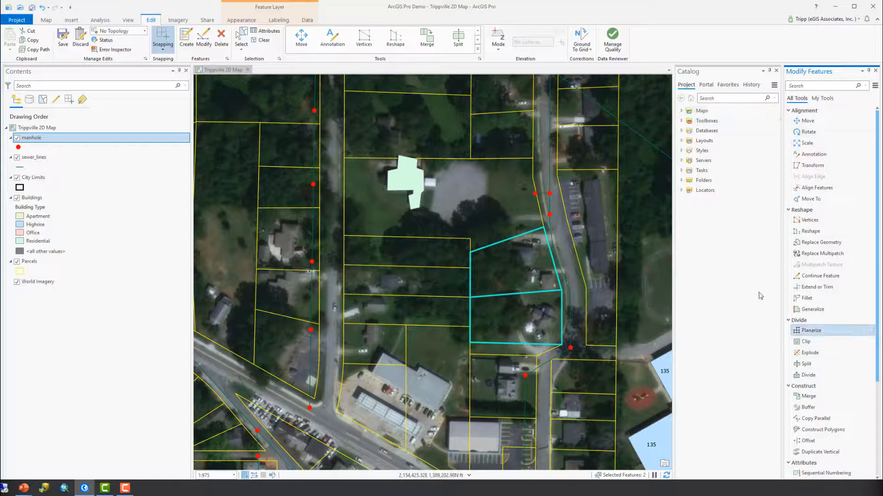
# Step: Delete the two parcels produced by the split and undo the deletion
pyautogui.click(222, 45)
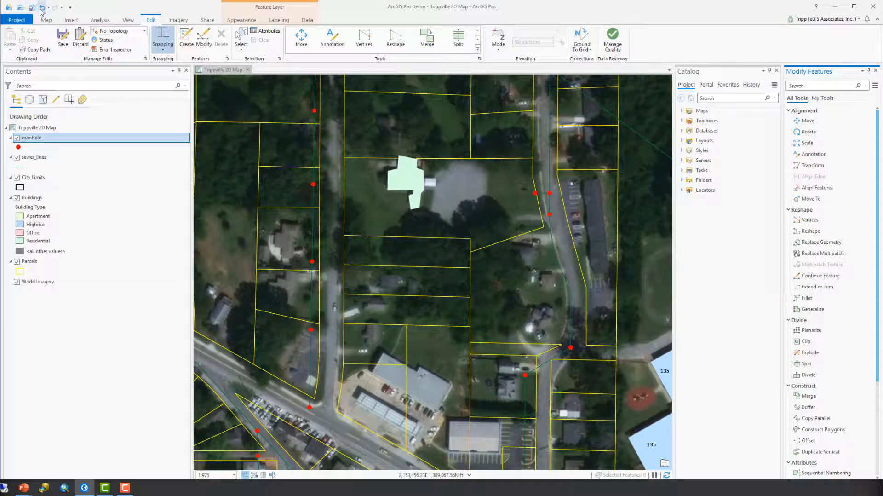
pyautogui.click(41, 10)
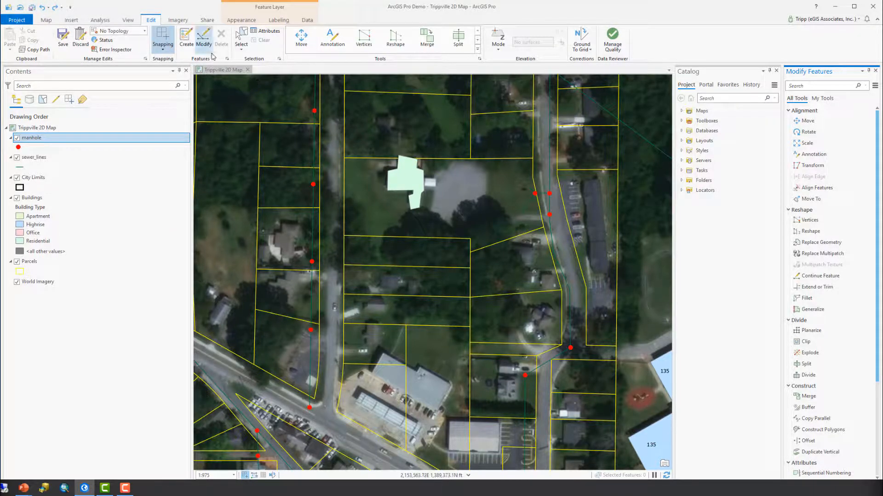
# Step: Use rectangle selection to select the northern part of the split parcel, and replace it with the large parcel containing the new building
pyautogui.click(245, 40)
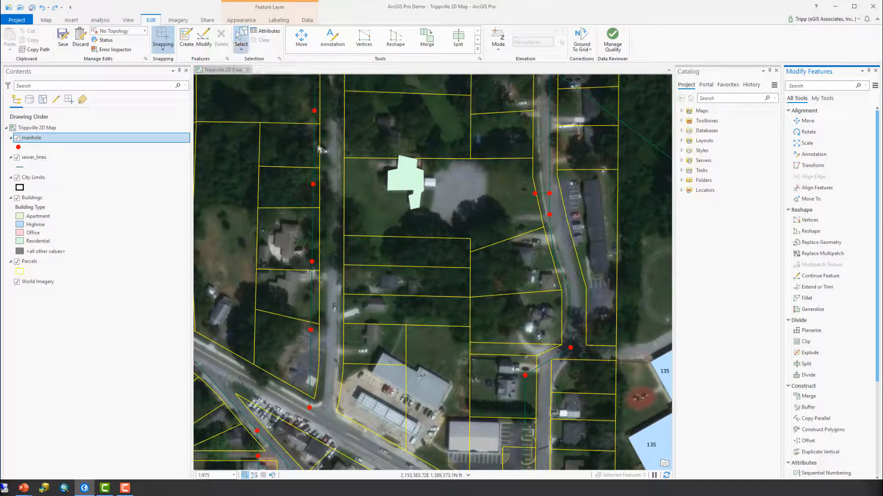
pyautogui.click(242, 50)
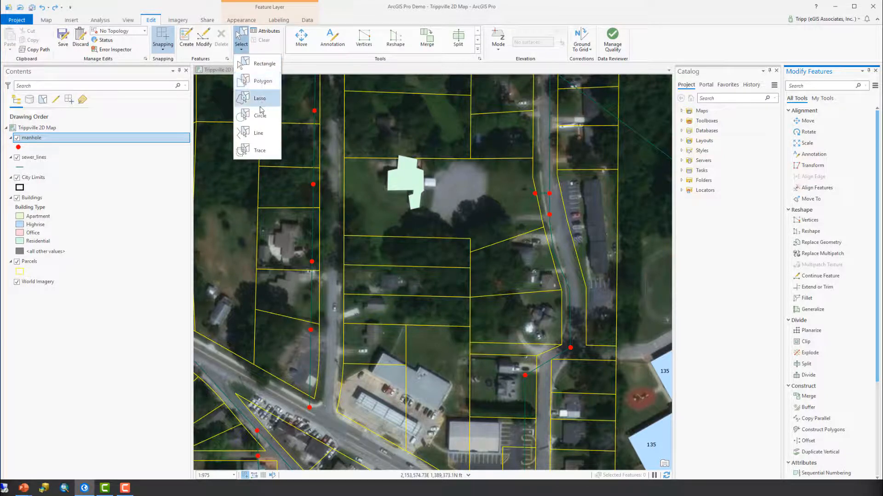
pyautogui.click(263, 64)
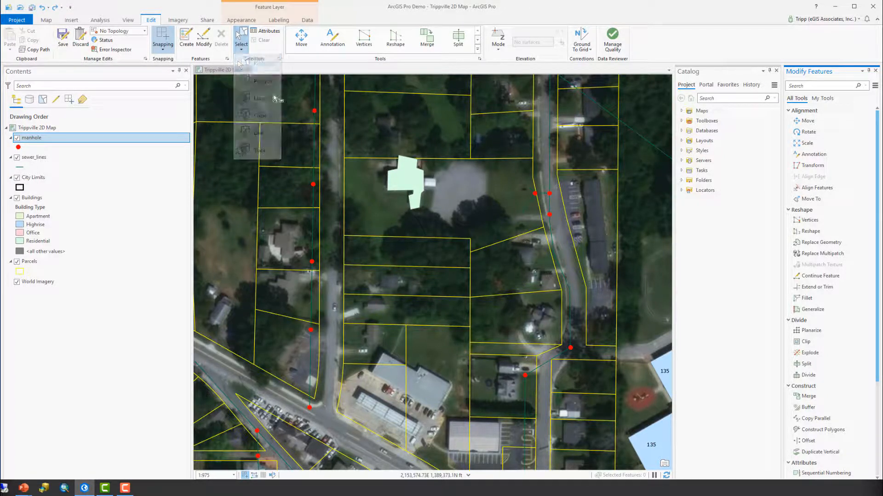
pyautogui.click(529, 273)
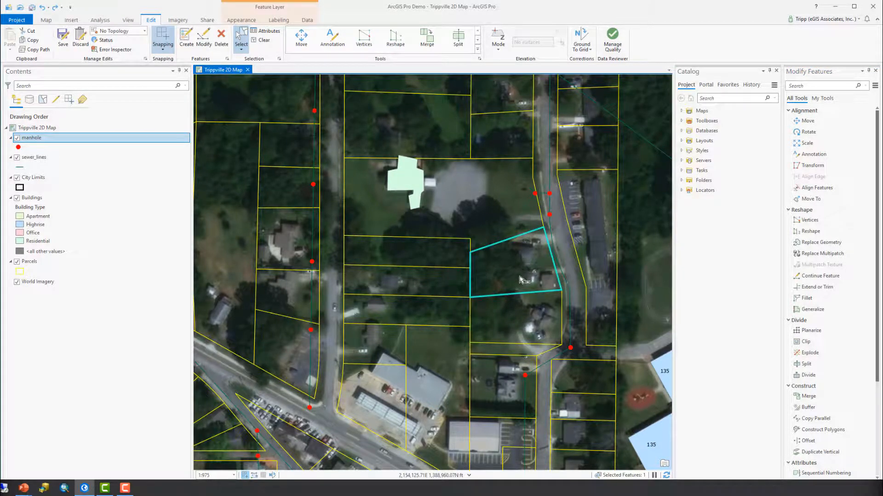
pyautogui.click(508, 215)
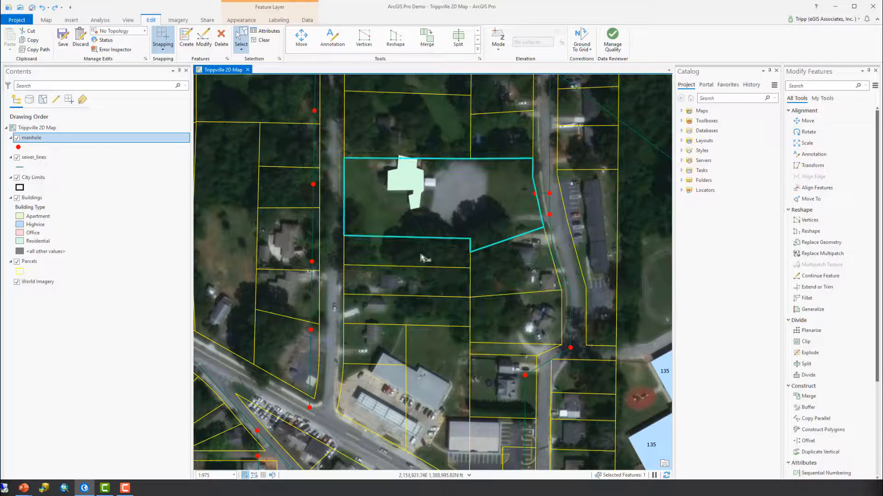
# Step: Box-select the parcels south of the large parcel and add the three parcels across the street to the selection
pyautogui.moveTo(420, 250); pyautogui.dragTo(373, 332)
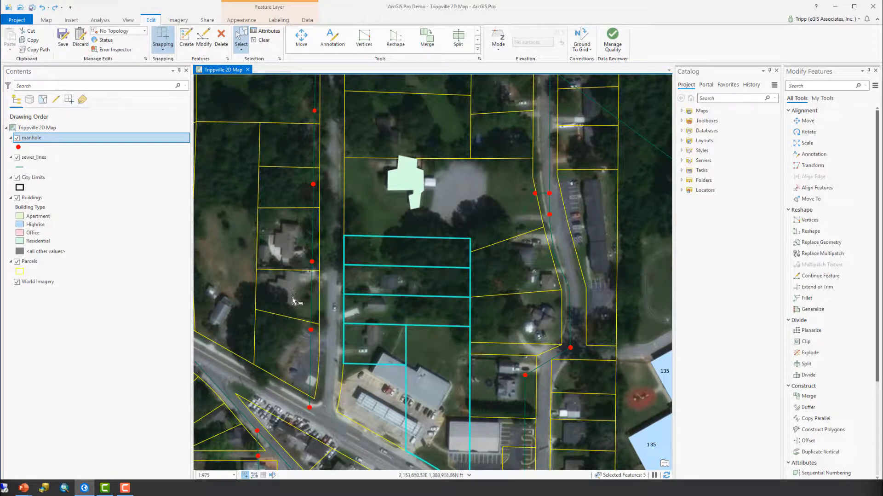
pyautogui.keyDown('shift'); pyautogui.click(299, 251); pyautogui.keyUp('shift')
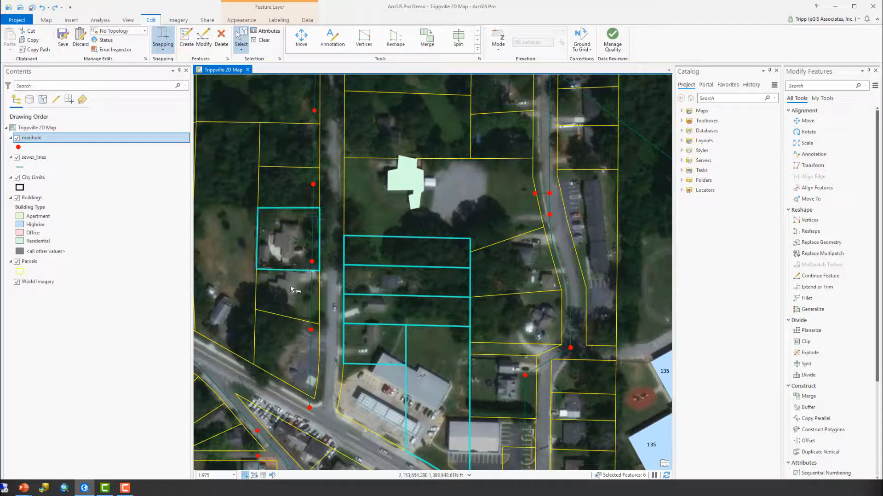
pyautogui.keyDown('shift'); pyautogui.click(291, 285); pyautogui.keyUp('shift')
pyautogui.keyDown('shift'); pyautogui.click(292, 359); pyautogui.keyUp('shift')
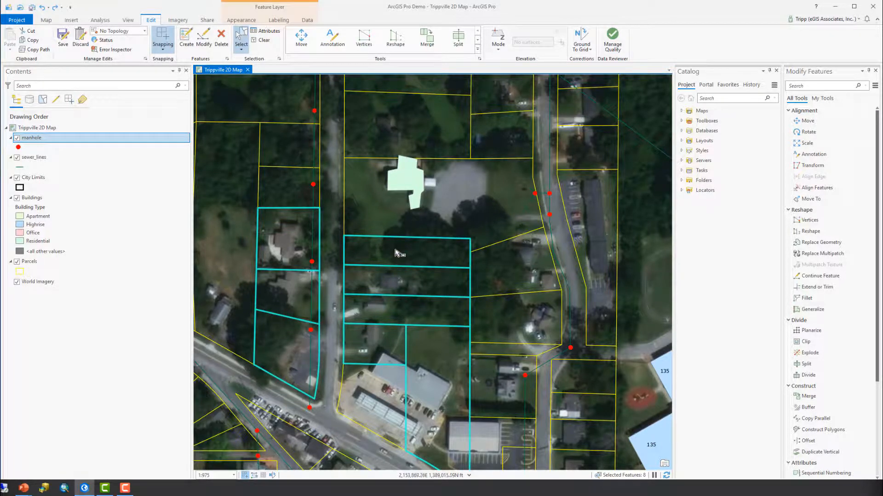
# Step: Remove the second and third narrow parcels south of the large parcel from the selection, and clear the remaining selection
pyautogui.keyDown('shift'); pyautogui.click(418, 282); pyautogui.keyUp('shift')
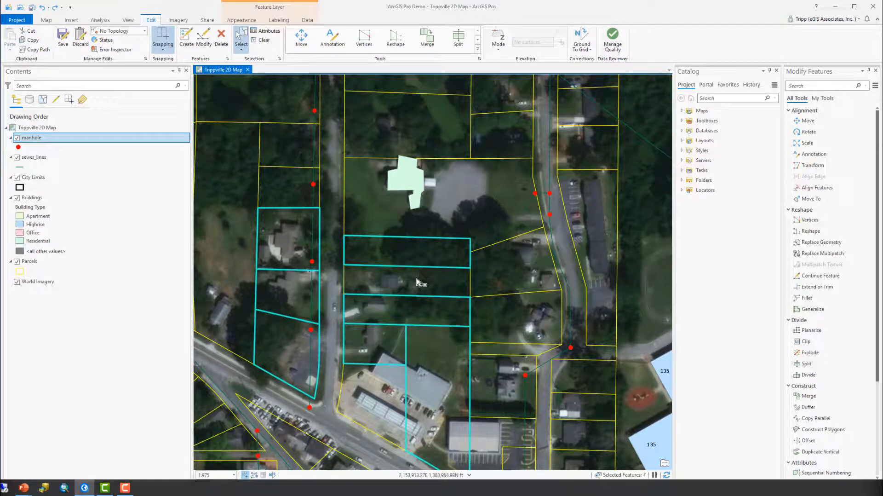
pyautogui.keyDown('ctrl'); pyautogui.click(416, 308); pyautogui.keyUp('ctrl')
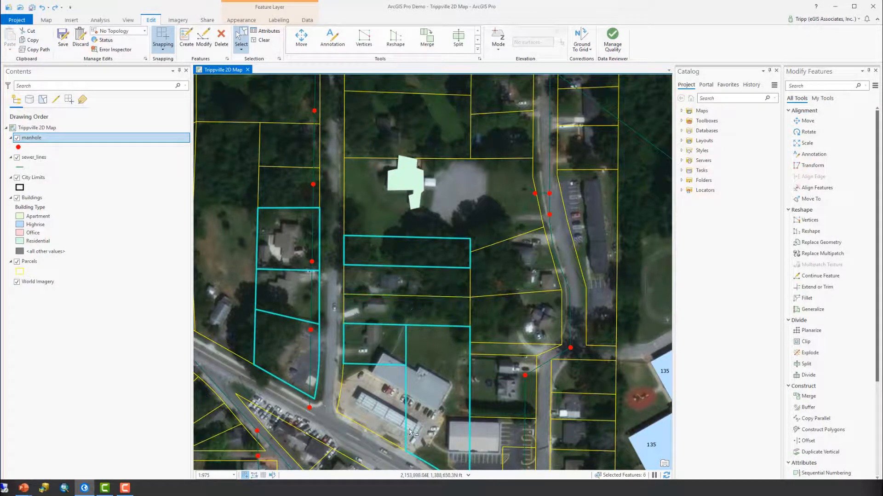
pyautogui.click(264, 40)
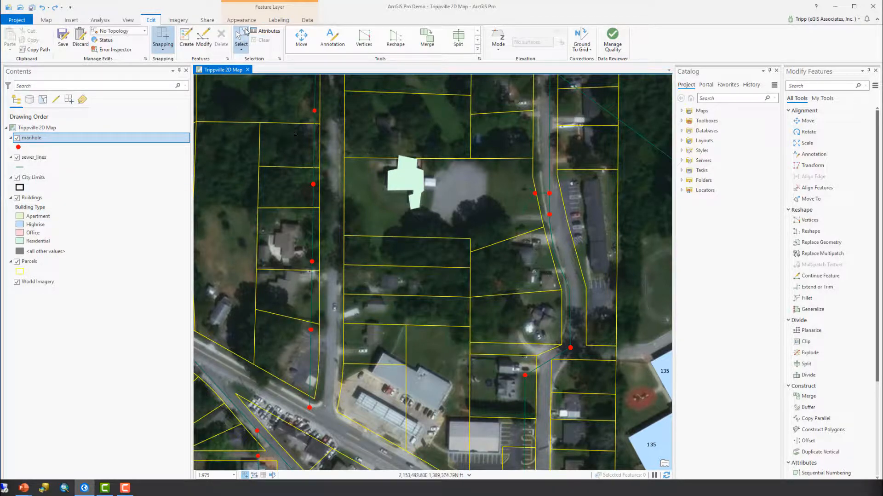
# Step: Make City Limits selectable and exclude the manhole and sewer_lines layers from selection
pyautogui.click(42, 99)
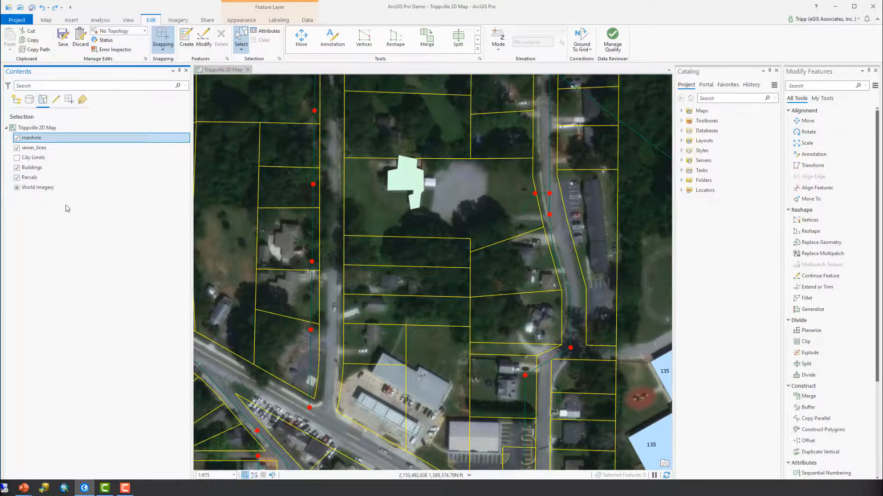
pyautogui.click(16, 158)
pyautogui.click(17, 138)
pyautogui.click(17, 147)
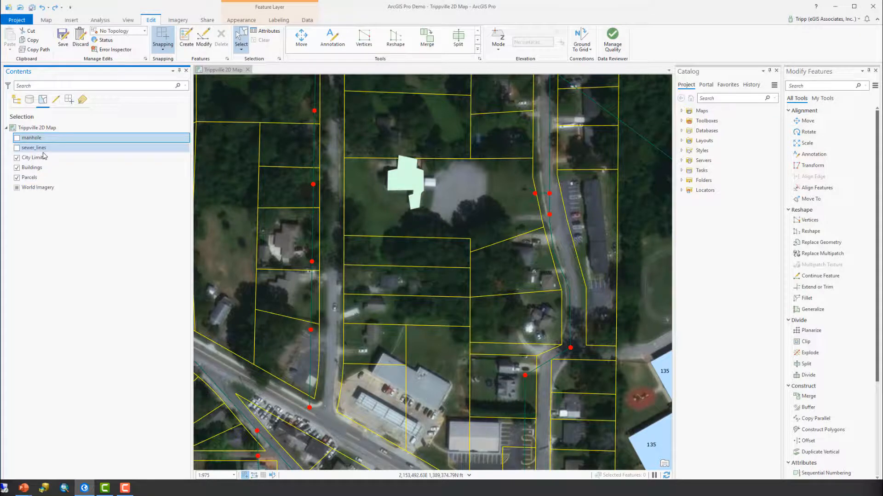
# Step: Box-select the features across the central blocks to test the selectable layers, and clear the selection
pyautogui.moveTo(581, 155); pyautogui.dragTo(283, 349)
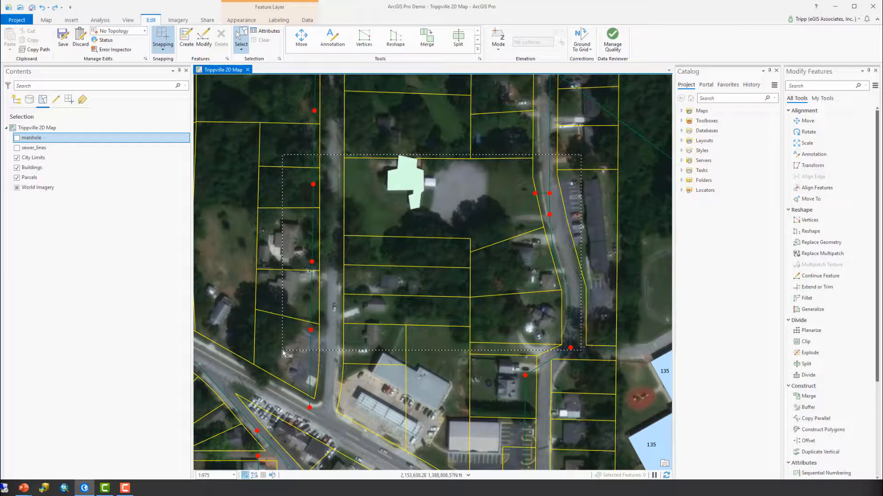
pyautogui.moveTo(282, 349); pyautogui.dragTo(283, 349)
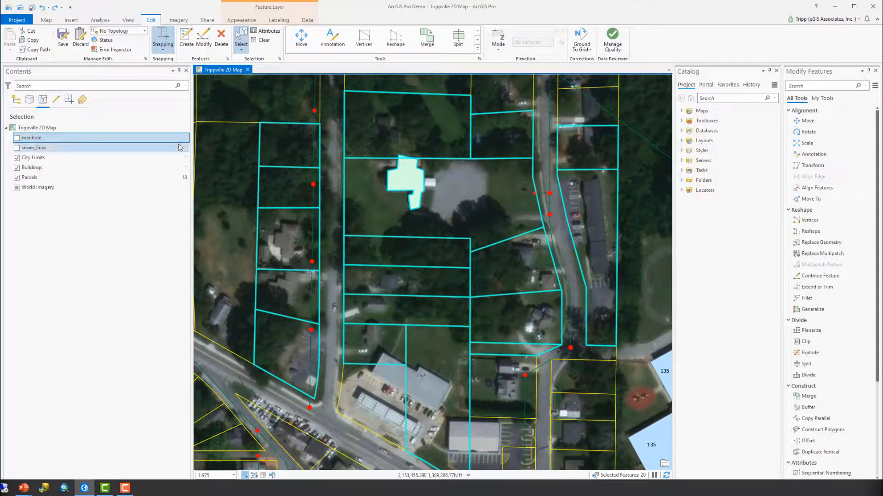
pyautogui.click(261, 40)
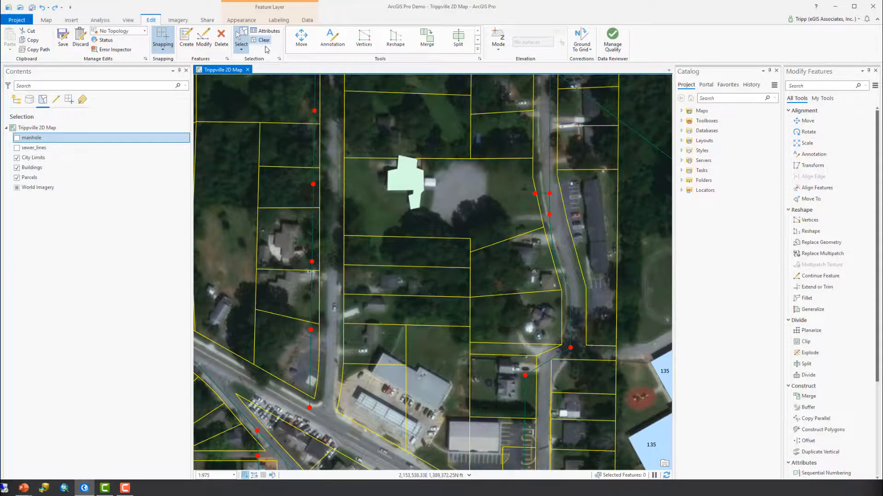
# Step: Select the second narrow parcel south of the new building from the overlapping City Limits and Parcels features
pyautogui.click(409, 281)
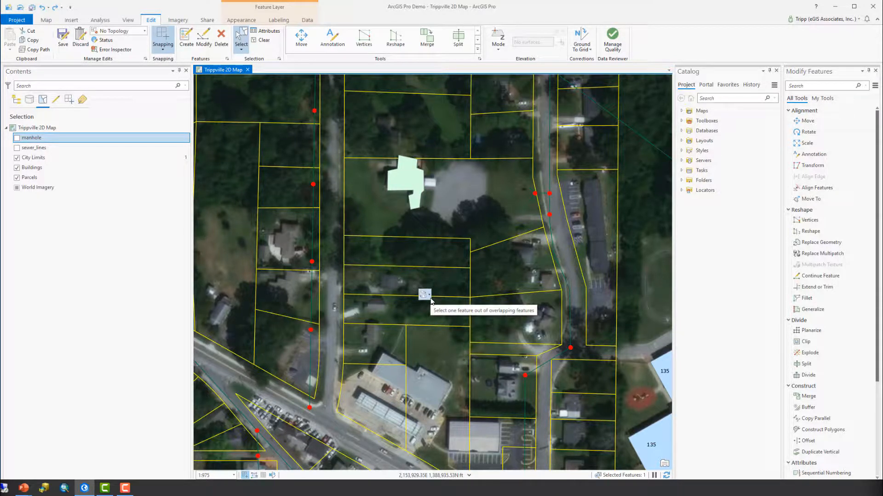
pyautogui.click(430, 296)
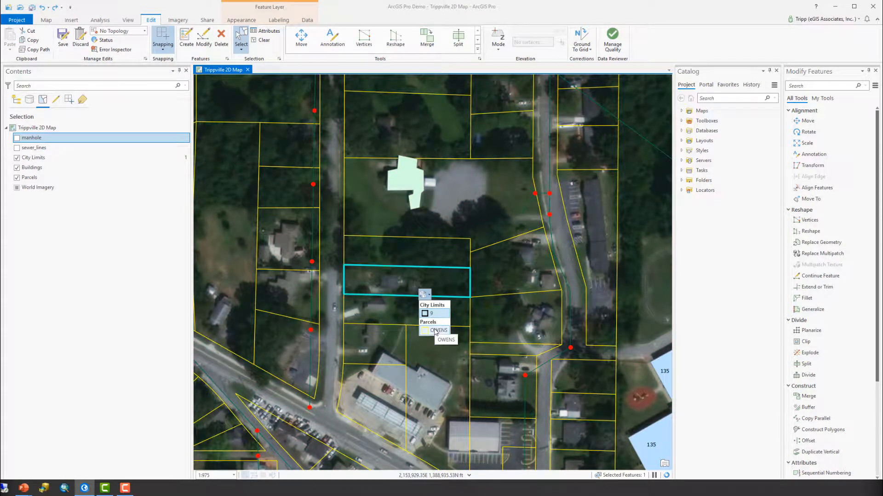
pyautogui.click(435, 330)
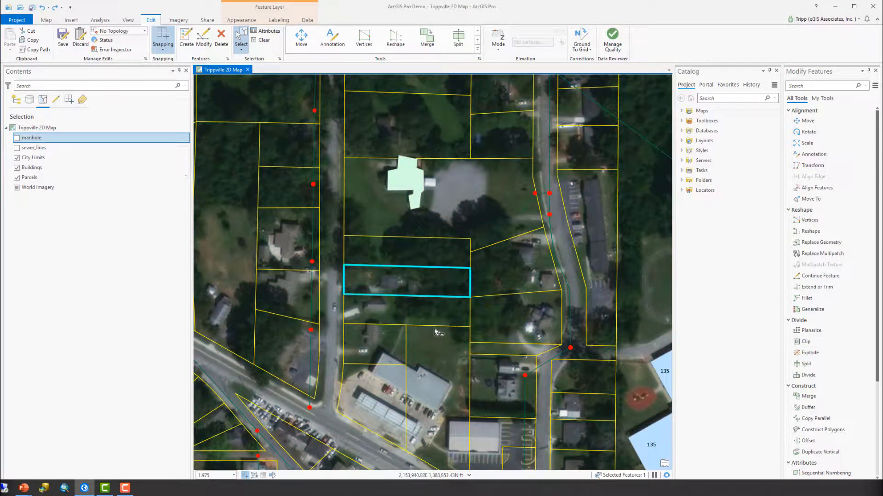
# Step: Check the overlapping features at the northernmost narrow parcel, and box-select the large parcel and three narrow parcels south of it with City Limits
pyautogui.click(420, 253)
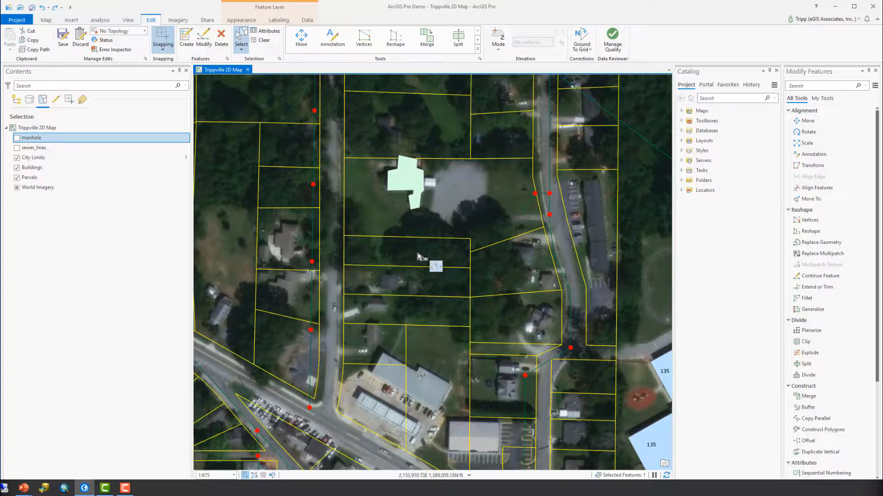
pyautogui.moveTo(444, 269)
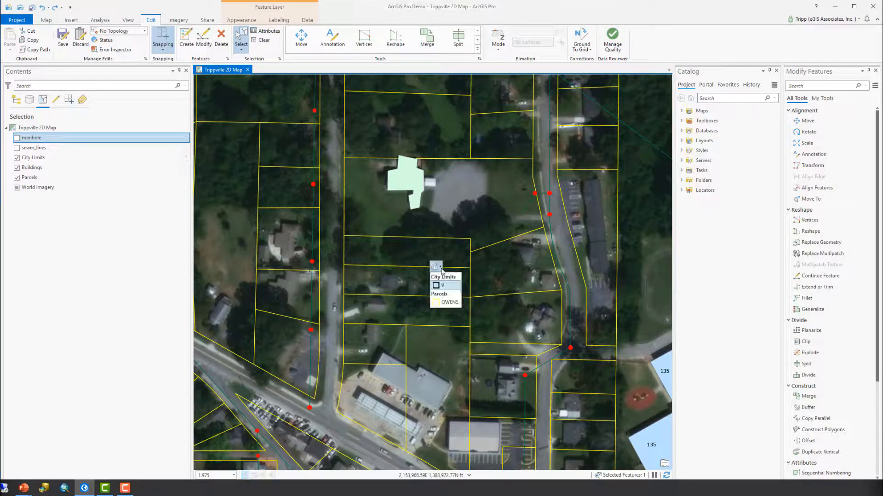
pyautogui.moveTo(461, 211); pyautogui.dragTo(381, 305)
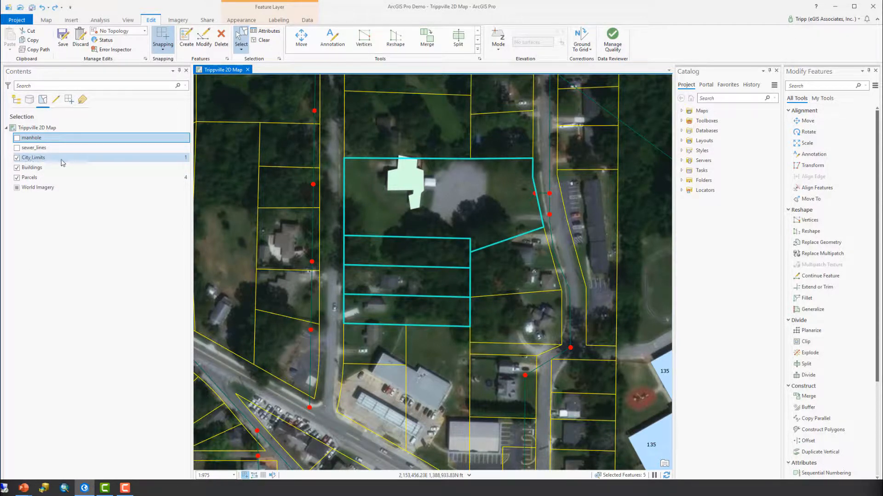
# Step: Check the layers' drawing order and their selection status, and clear all selected features
pyautogui.click(16, 99)
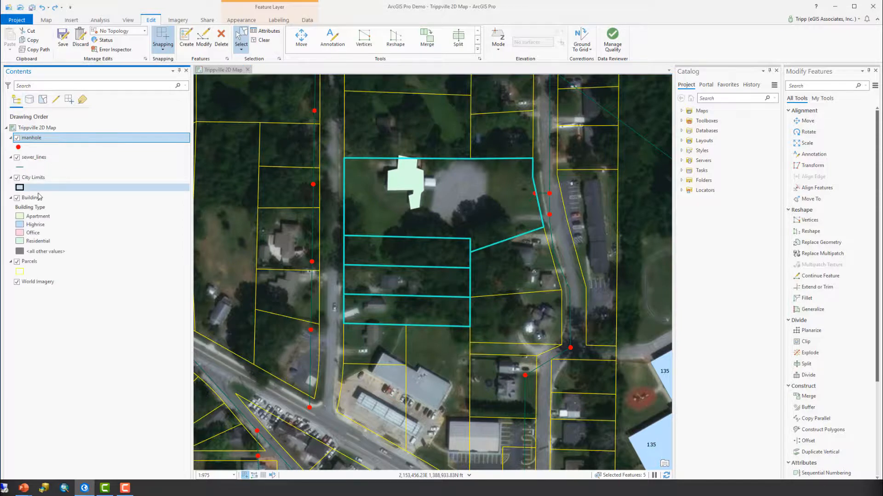
pyautogui.click(41, 101)
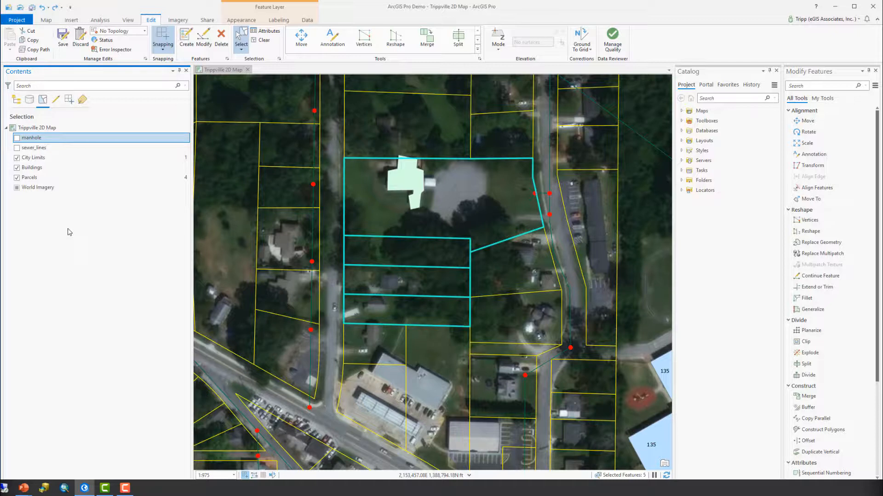
pyautogui.click(261, 40)
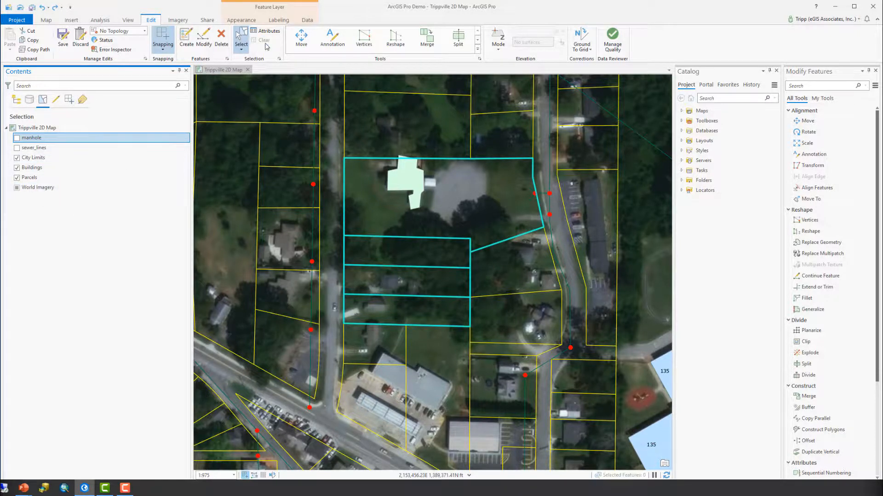
# Step: Turn off editing for the manhole, sewer_lines, Buildings and Parcels layers
pyautogui.click(55, 100)
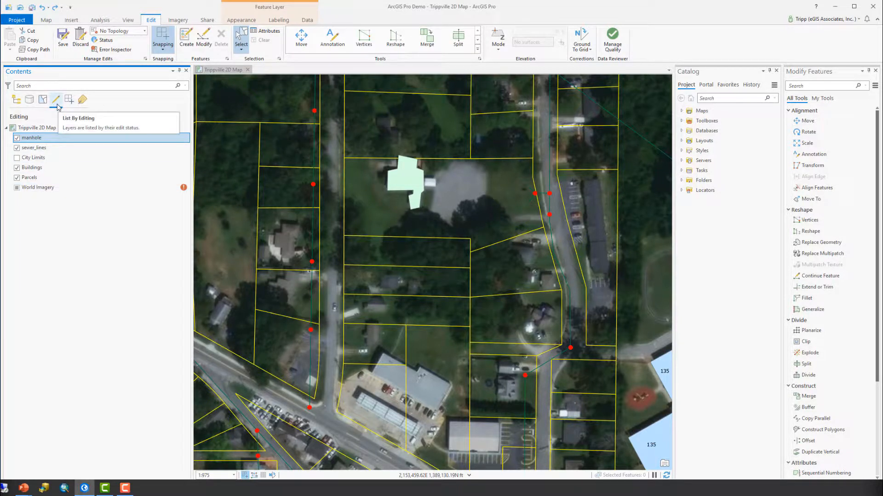
pyautogui.click(17, 138)
pyautogui.click(16, 147)
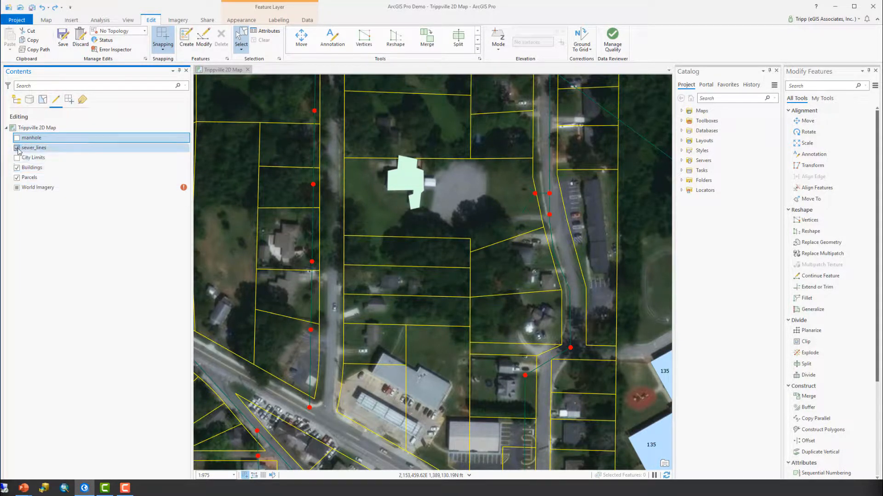
pyautogui.click(17, 168)
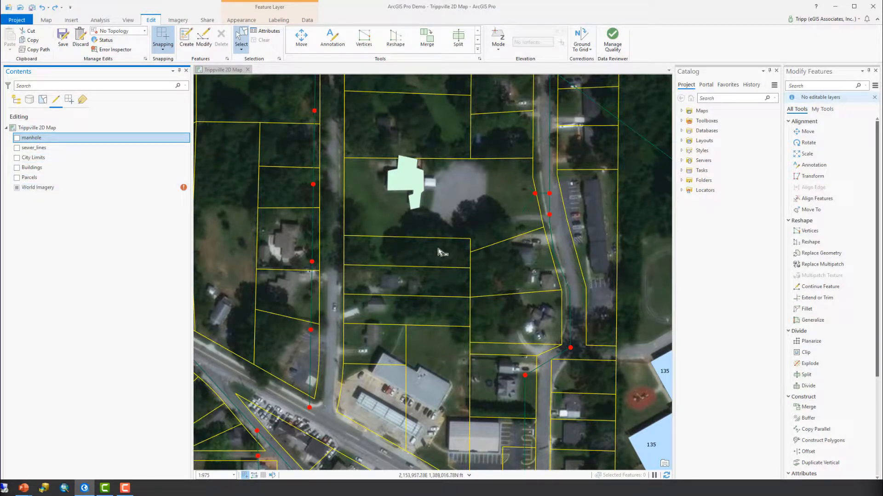
# Step: Box-select the two northernmost narrow parcels south of the new building and try to merge them
pyautogui.moveTo(440, 249); pyautogui.dragTo(416, 294)
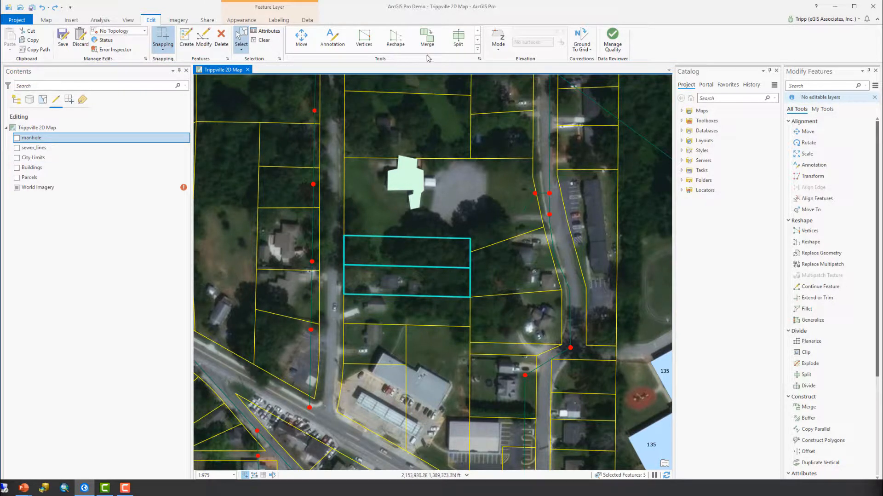
pyautogui.click(427, 37)
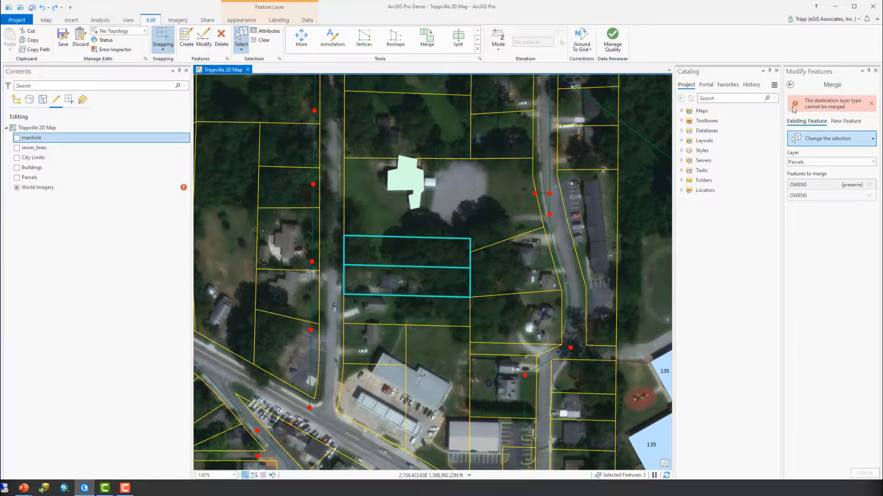
pyautogui.click(828, 106)
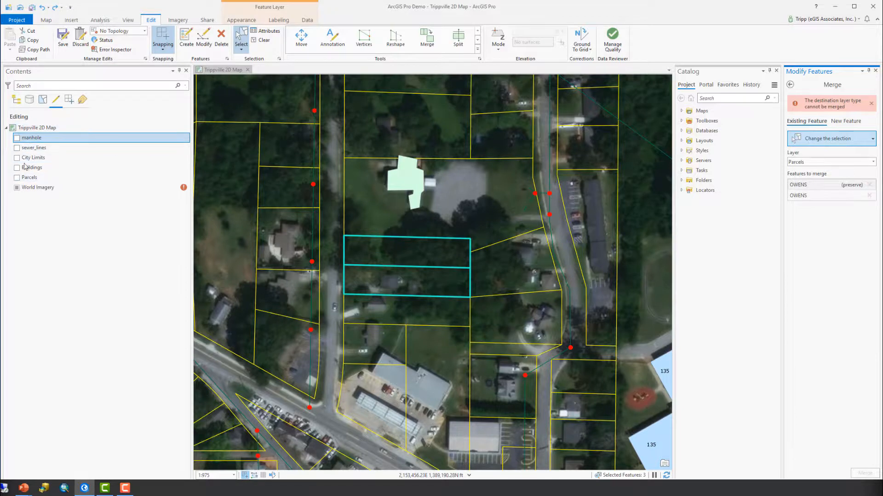
# Step: Make the Parcels layer editable and clear only the City Limits selection, keeping the two parcels selected for the merge
pyautogui.click(16, 178)
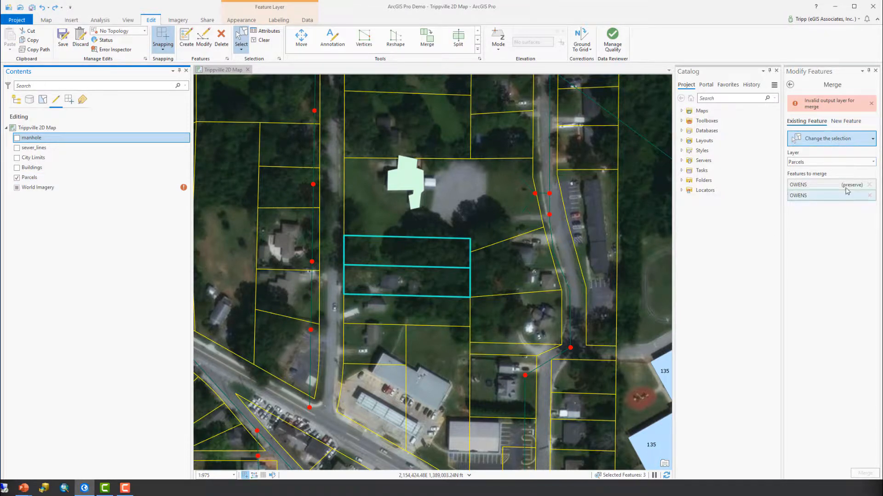
pyautogui.click(428, 258)
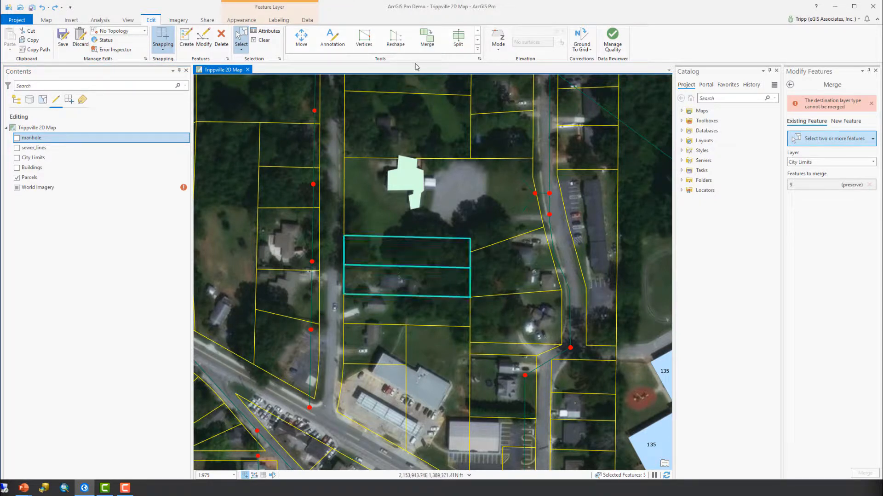
pyautogui.click(43, 99)
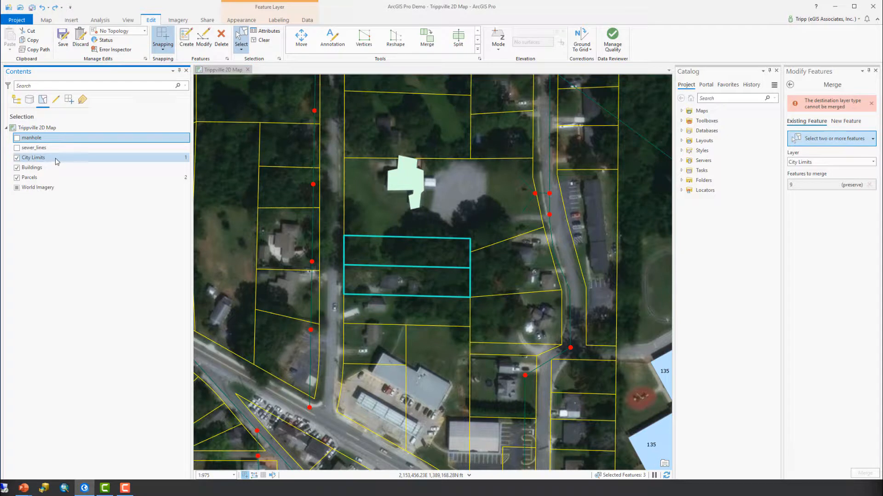
pyautogui.rightClick(60, 158)
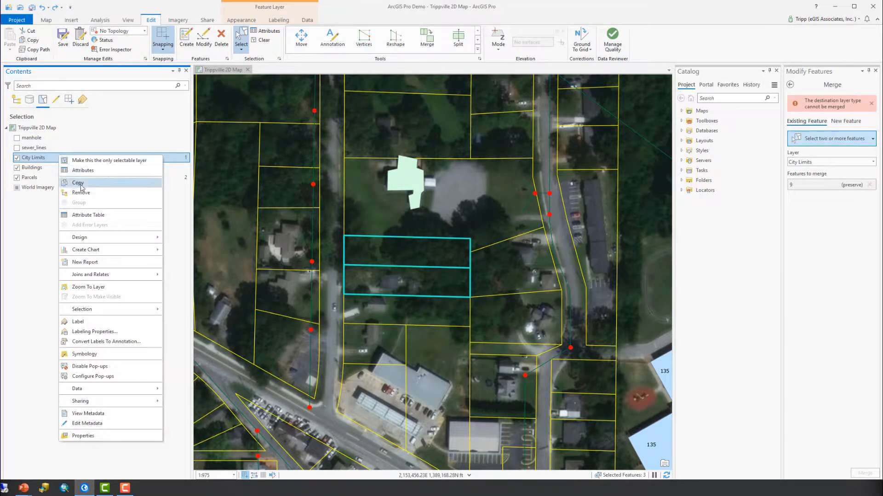
pyautogui.click(19, 225)
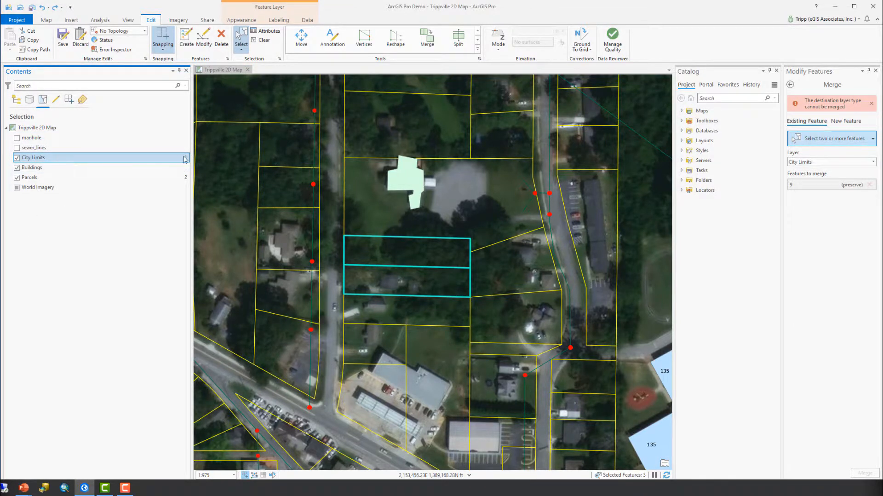
pyautogui.rightClick(185, 159)
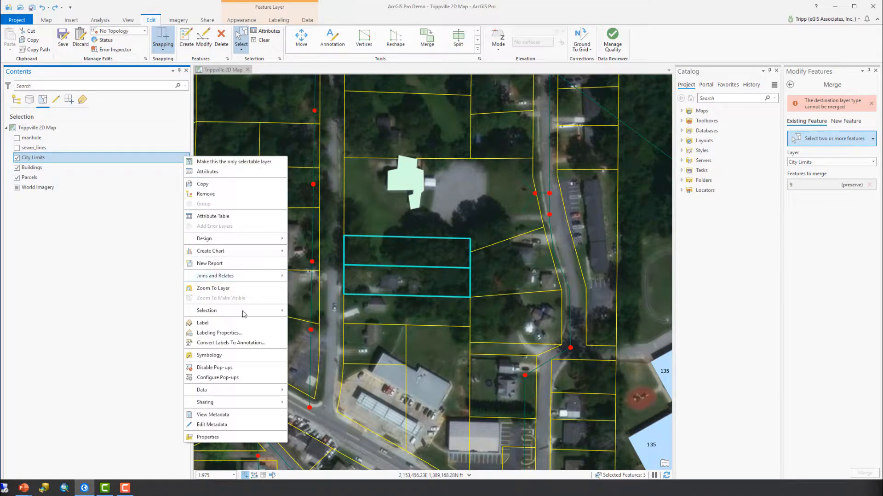
pyautogui.moveTo(250, 311)
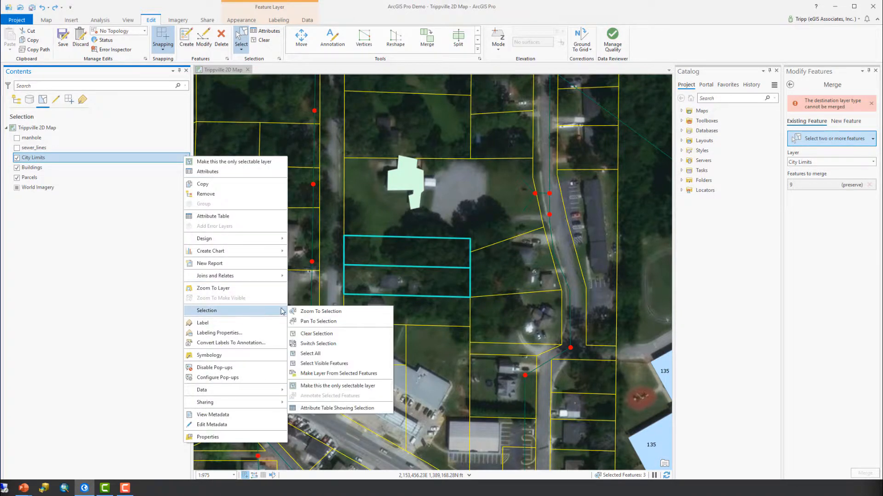
pyautogui.click(328, 333)
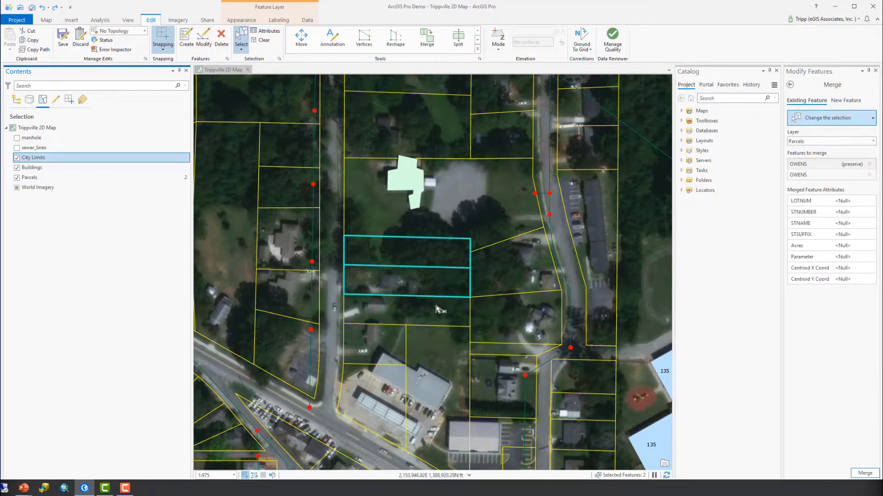
# Step: Turn editing off again for the Parcels layer and list the layers by selection status
pyautogui.click(54, 104)
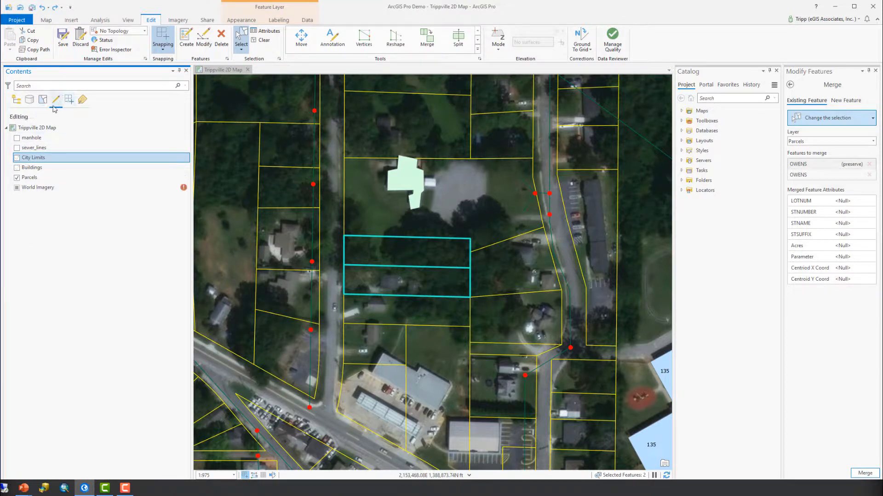
pyautogui.click(17, 179)
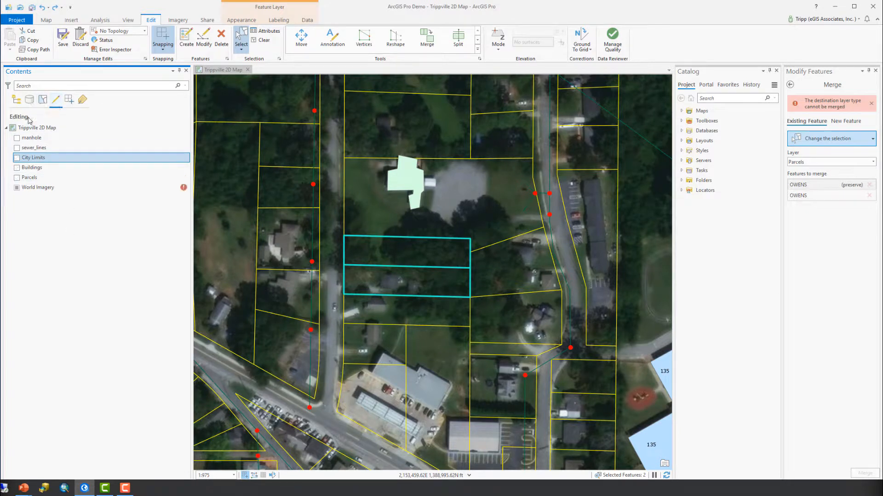
pyautogui.click(42, 100)
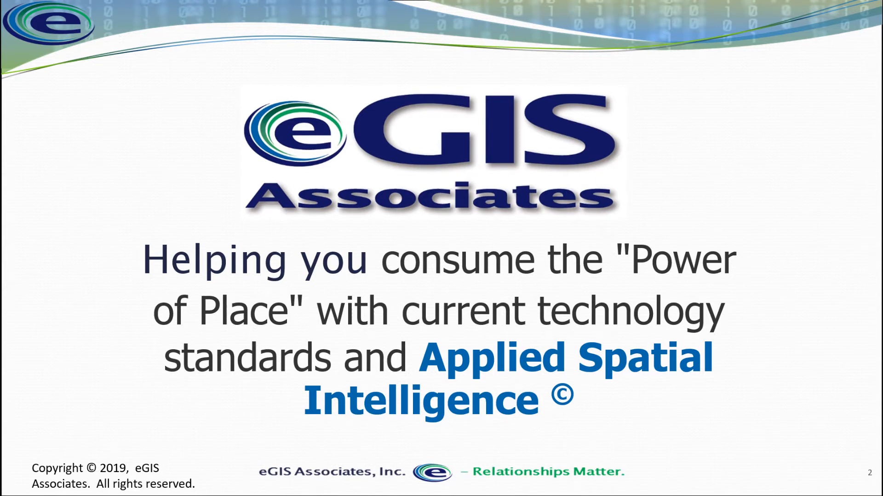
pyautogui.press('Right')
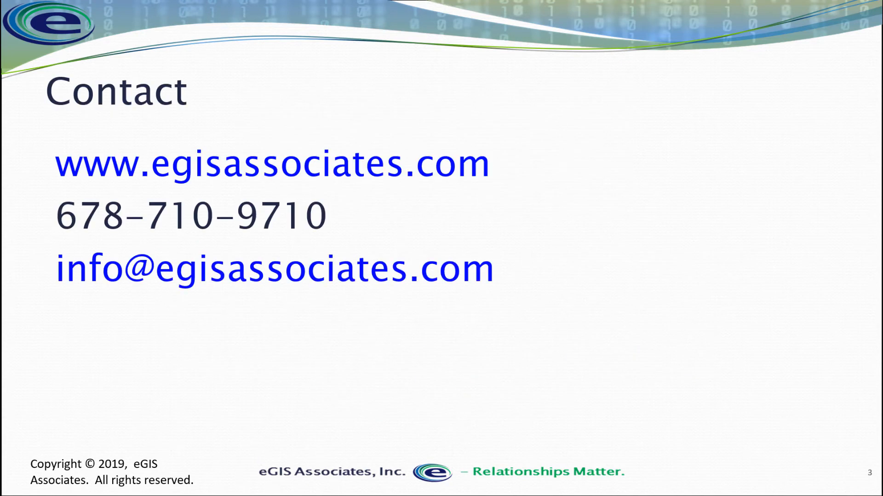